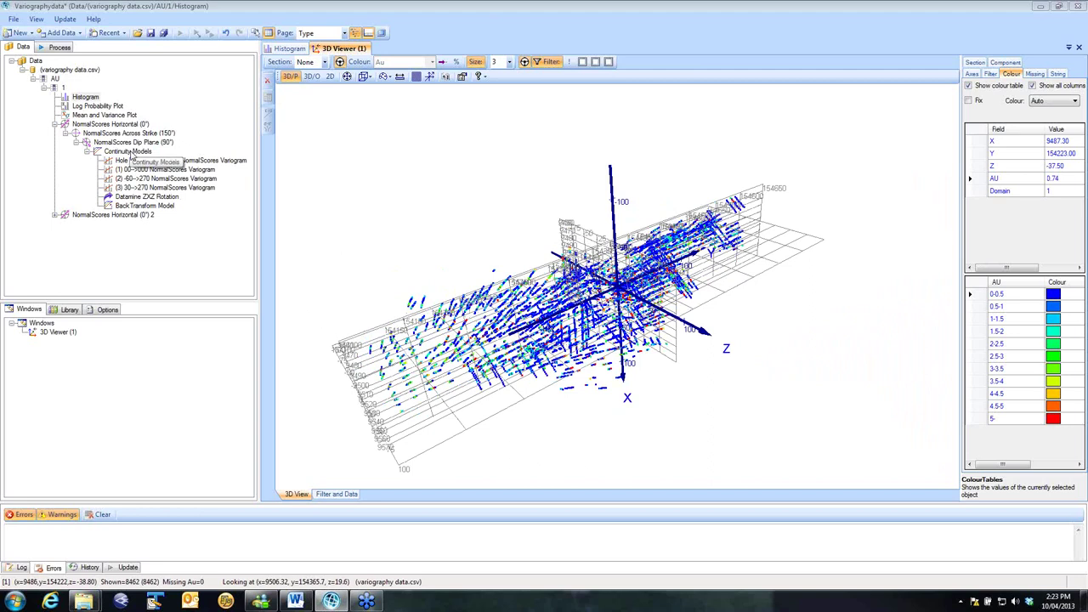
# Step: Open Continuity Models under NormalScores Dip Plane (90°) and review its variograms and the combined continuity models plot
pyautogui.click(132, 156)
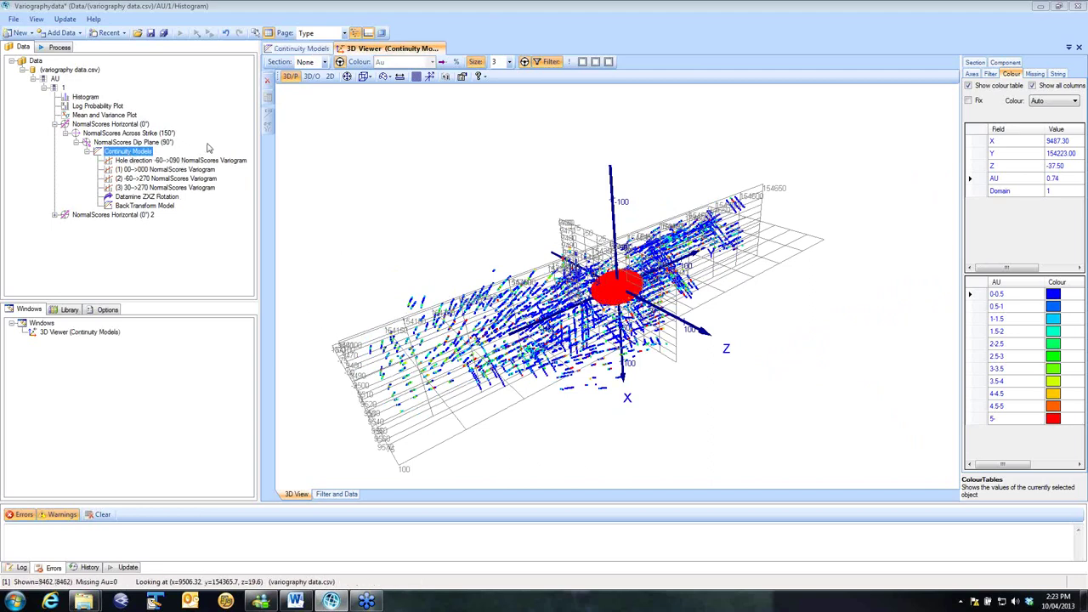
pyautogui.click(310, 51)
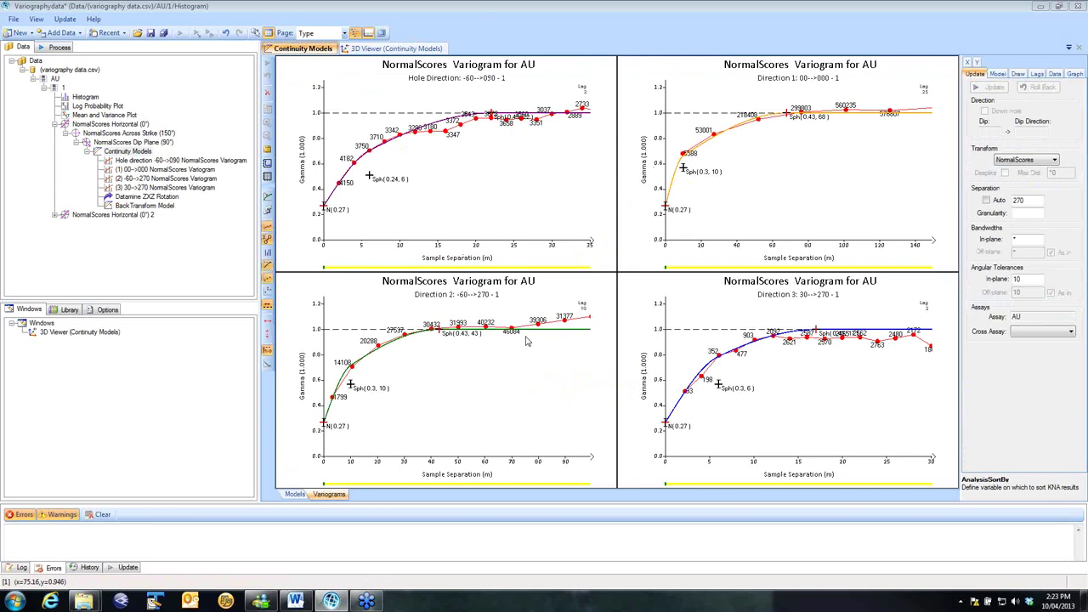
pyautogui.click(296, 495)
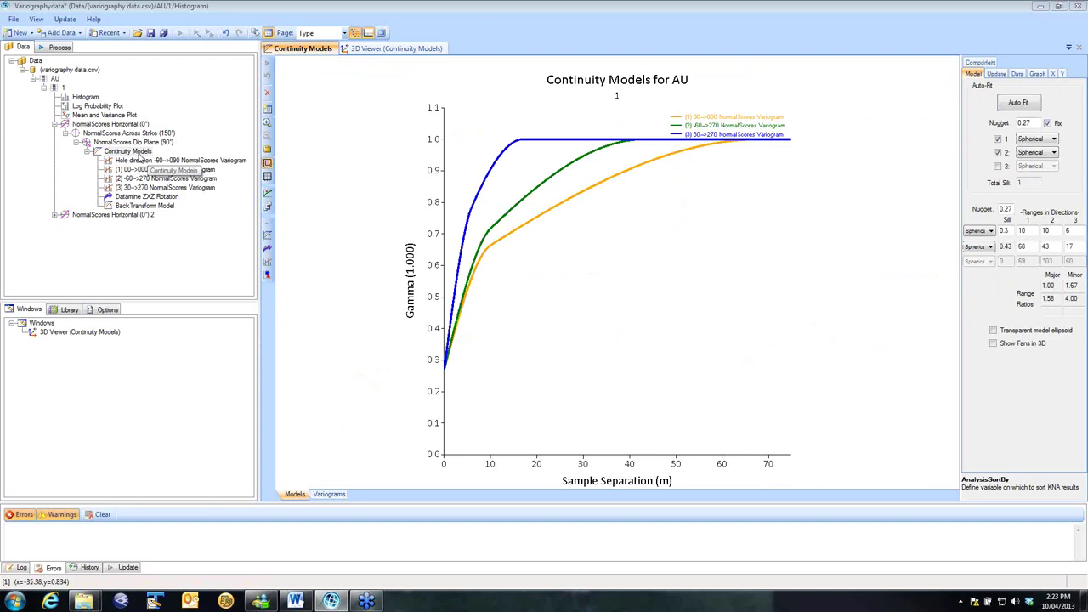
# Step: Add a KNA to the Continuity Models and run the analysis with the listed block sizes
pyautogui.rightClick(139, 155)
pyautogui.moveTo(217, 166)
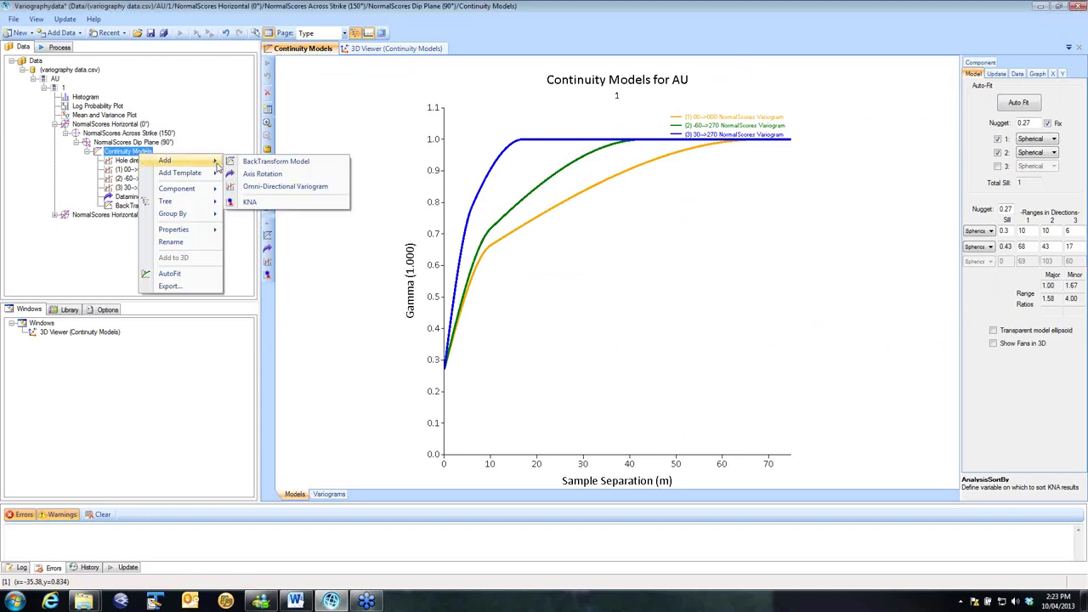
pyautogui.click(266, 206)
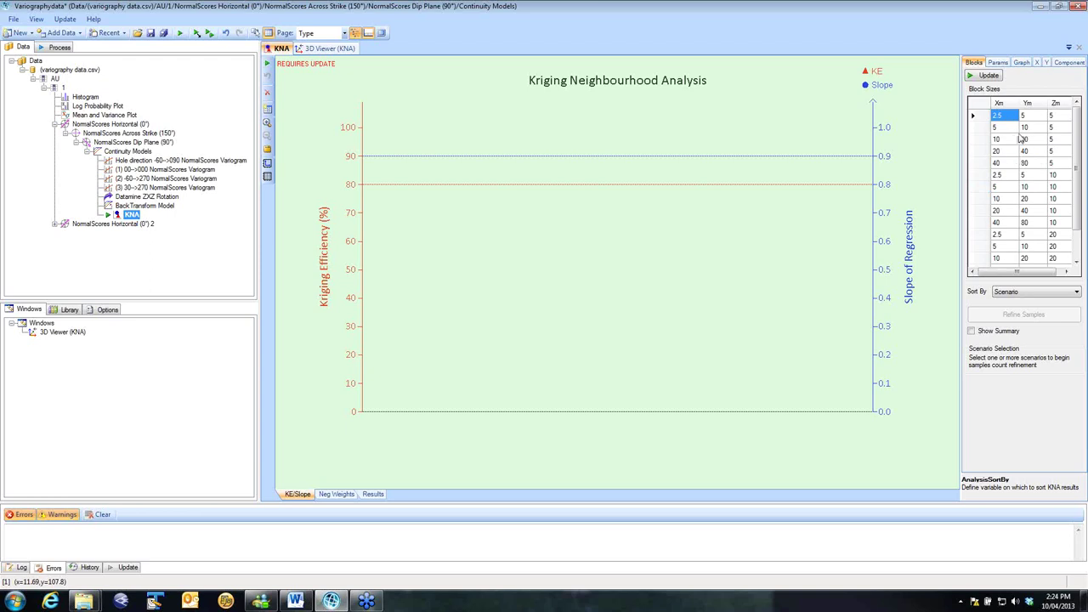
pyautogui.click(983, 76)
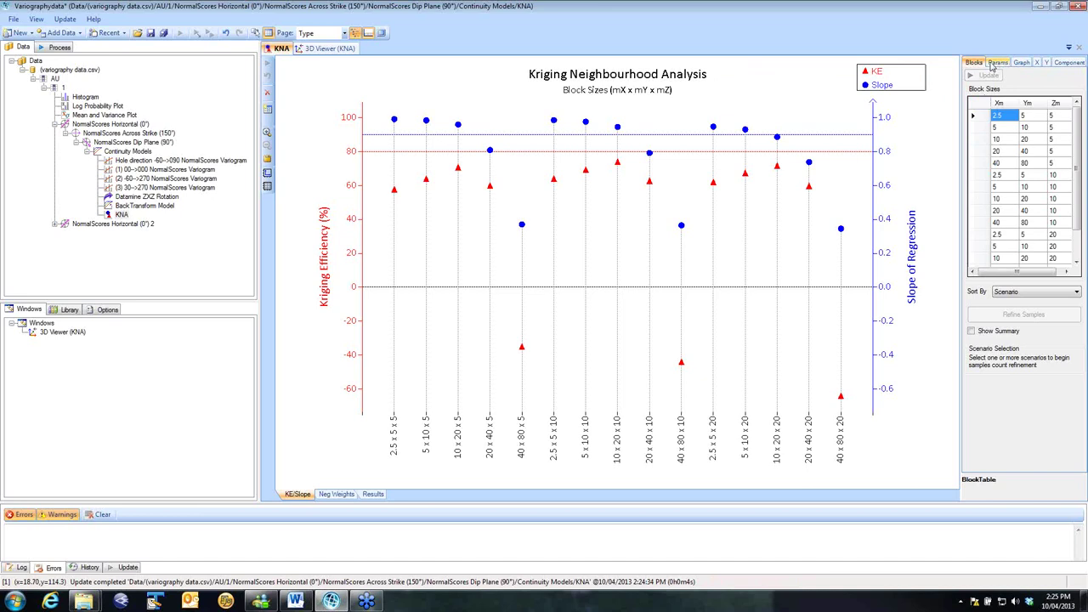
# Step: Examine the KNA parameters, then the block sizes and centroid settings among the samples in the 3D viewer
pyautogui.click(999, 66)
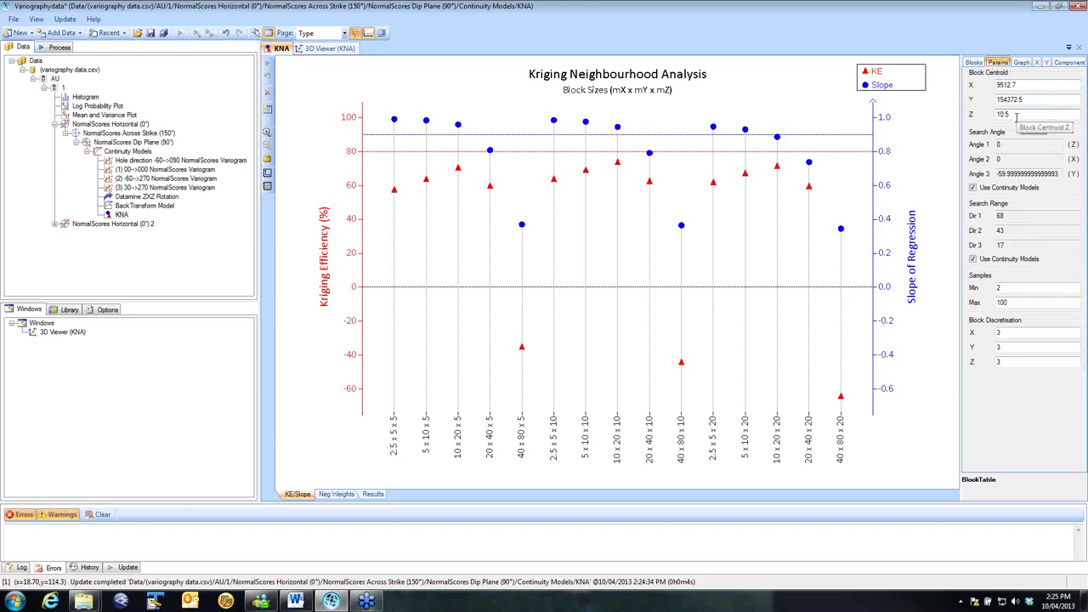
pyautogui.click(351, 51)
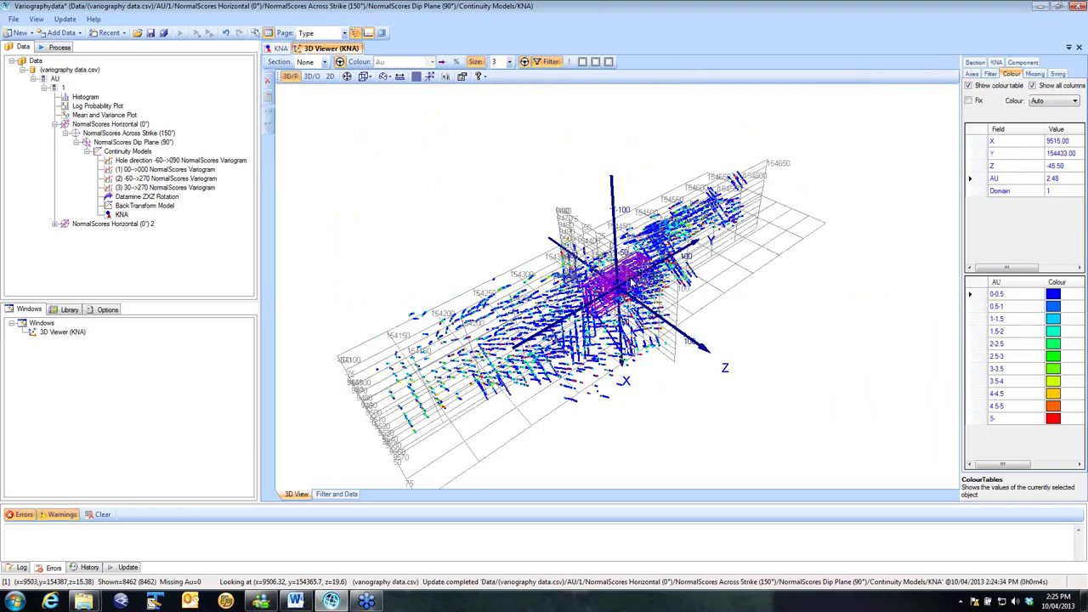
pyautogui.scroll(10, 633, 289)
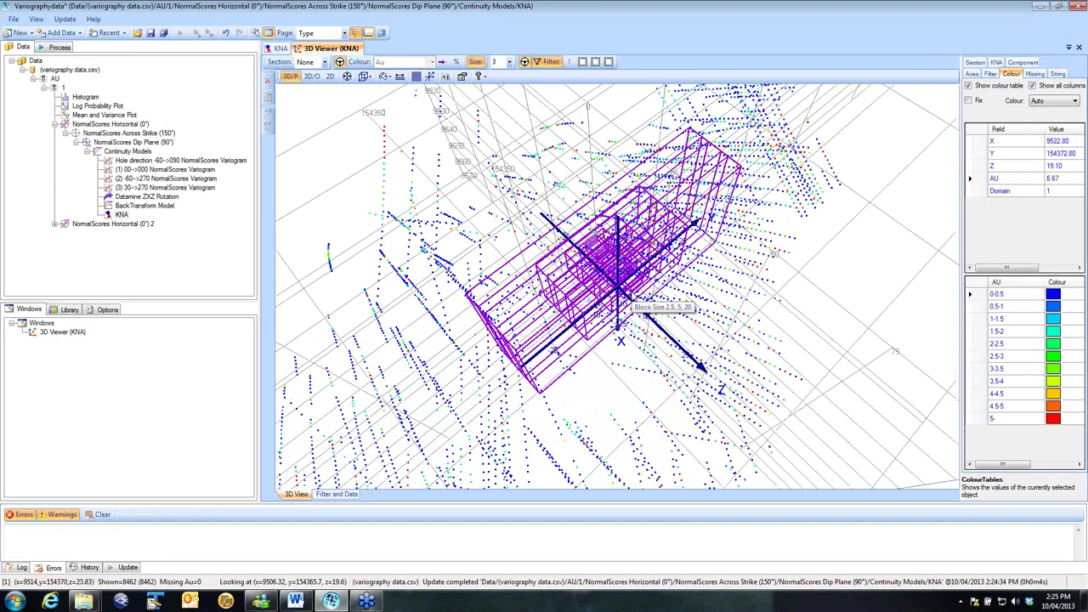
pyautogui.moveTo(634, 297); pyautogui.dragTo(740, 345)
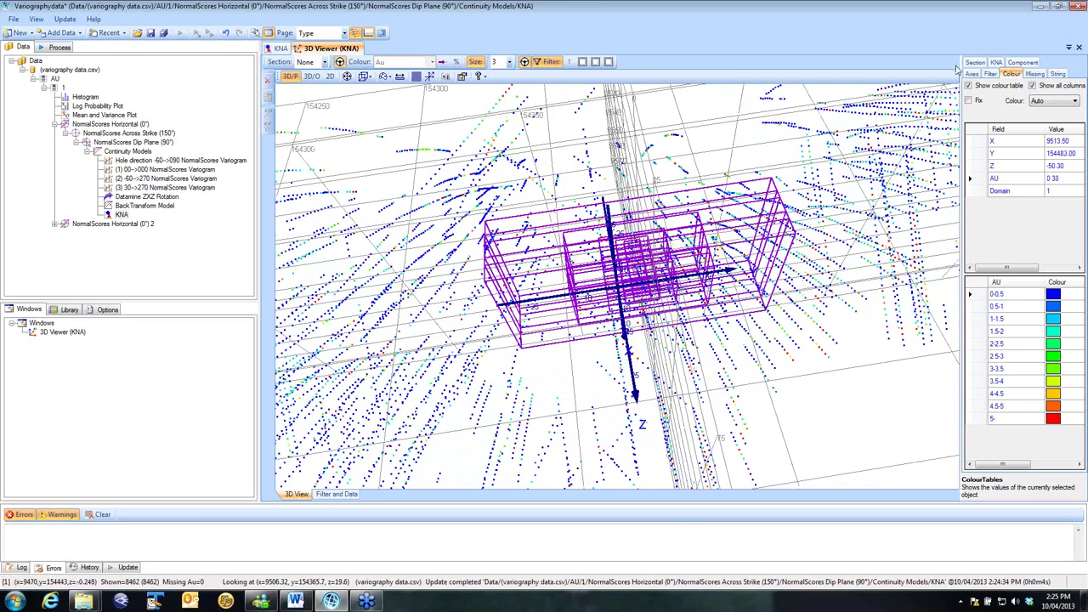
pyautogui.click(996, 62)
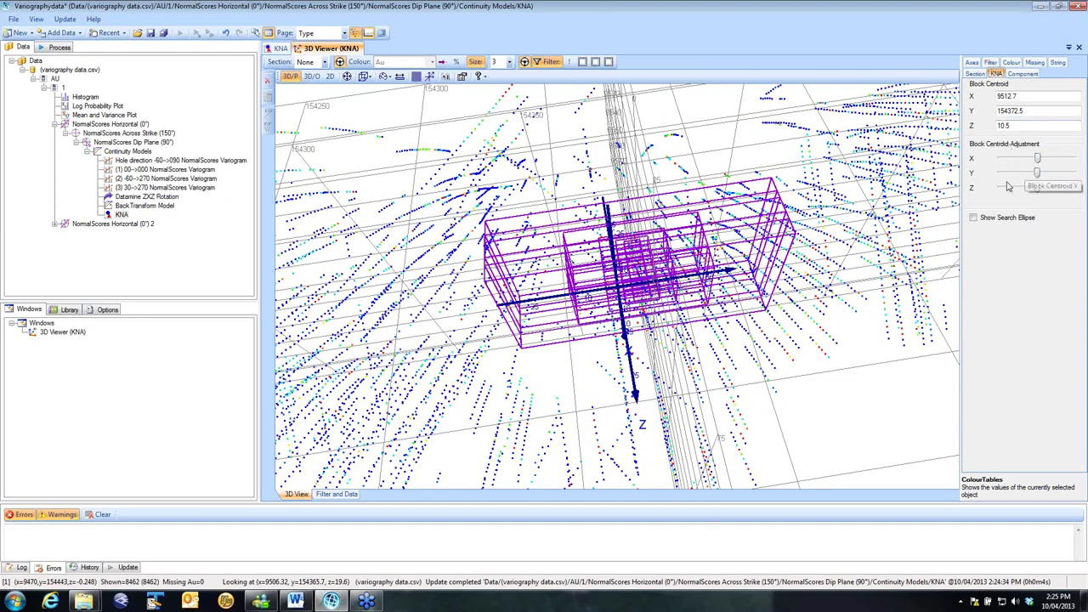
pyautogui.moveTo(705, 272)
pyautogui.moveTo(704, 272); pyautogui.dragTo(633, 280)
pyautogui.moveTo(699, 259)
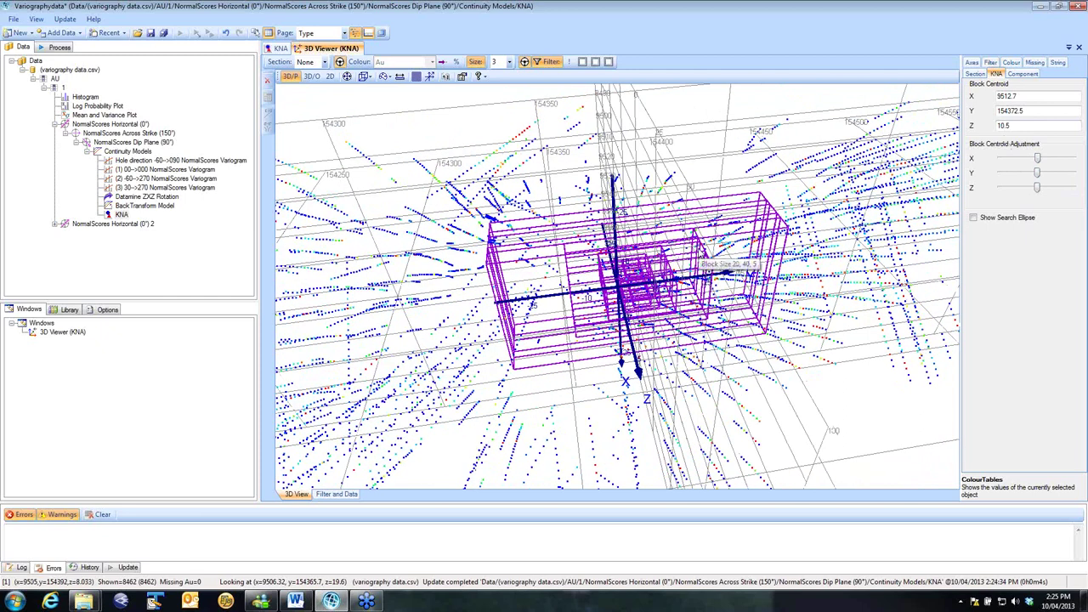
# Step: Move the KNA block centroid to X 9523 and Y 154376 using a 2D view of the samples
pyautogui.click(332, 79)
pyautogui.moveTo(640, 324)
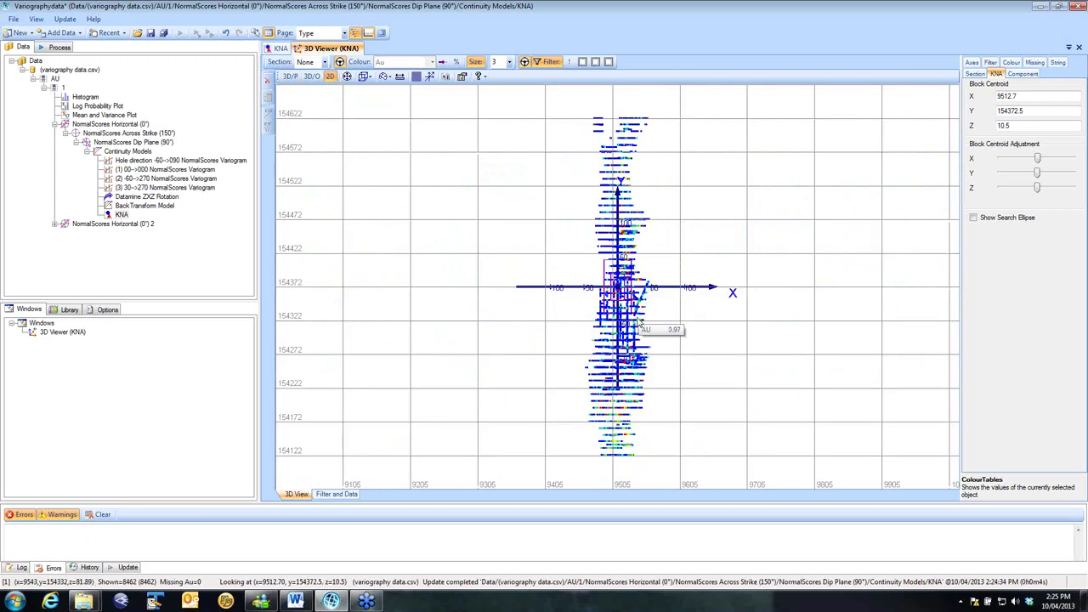
pyautogui.scroll(5, 640, 324)
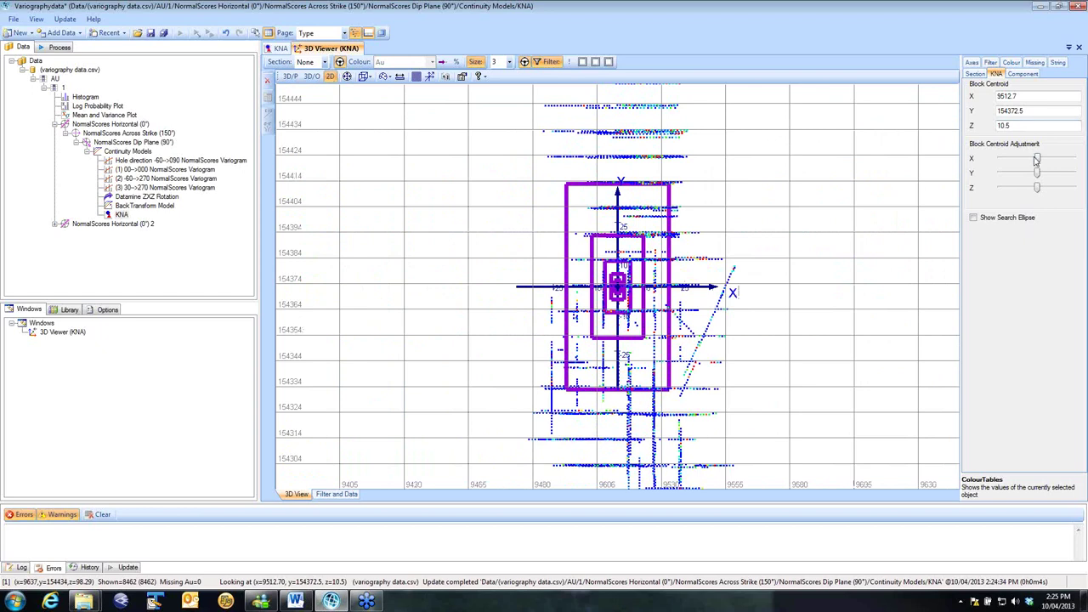
pyautogui.moveTo(1037, 160); pyautogui.dragTo(1045, 160)
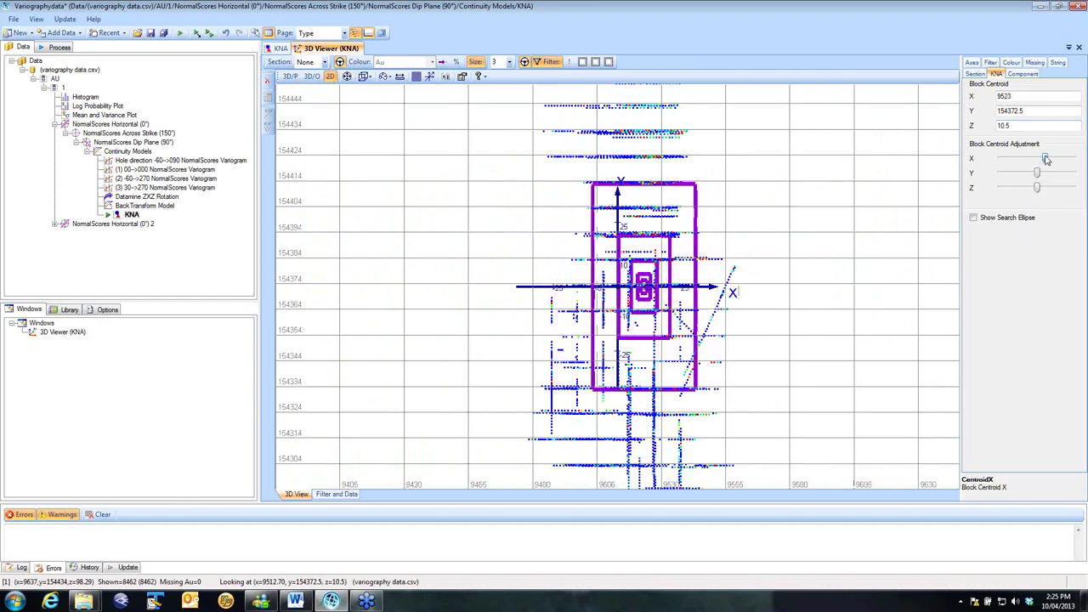
pyautogui.moveTo(1038, 174); pyautogui.dragTo(1039, 174)
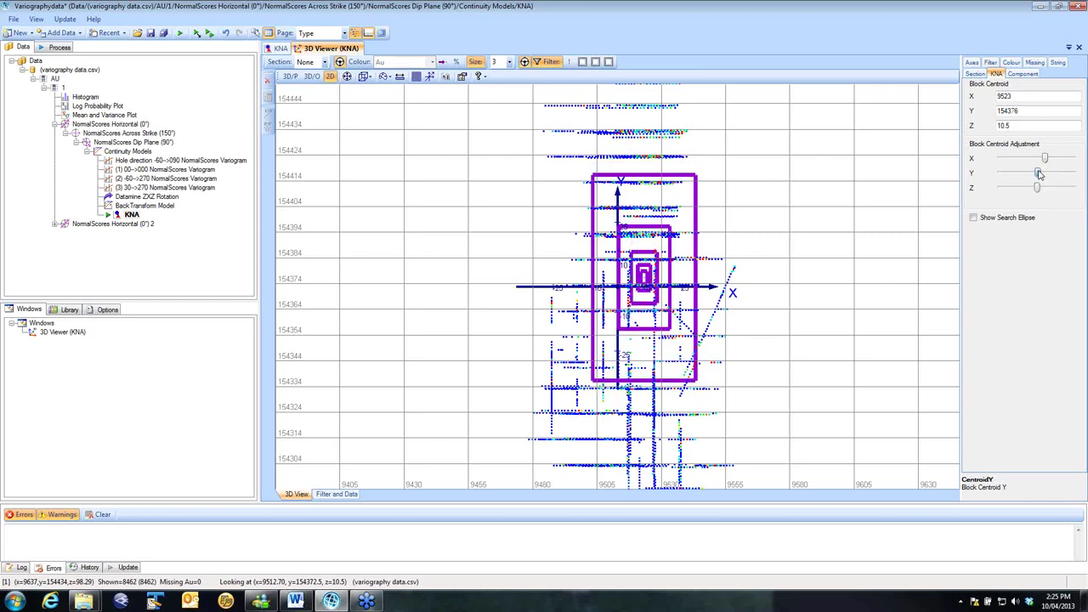
# Step: Set the block centroid's Z to 16 in the left view, then check the block position in 3D perspective
pyautogui.click(372, 79)
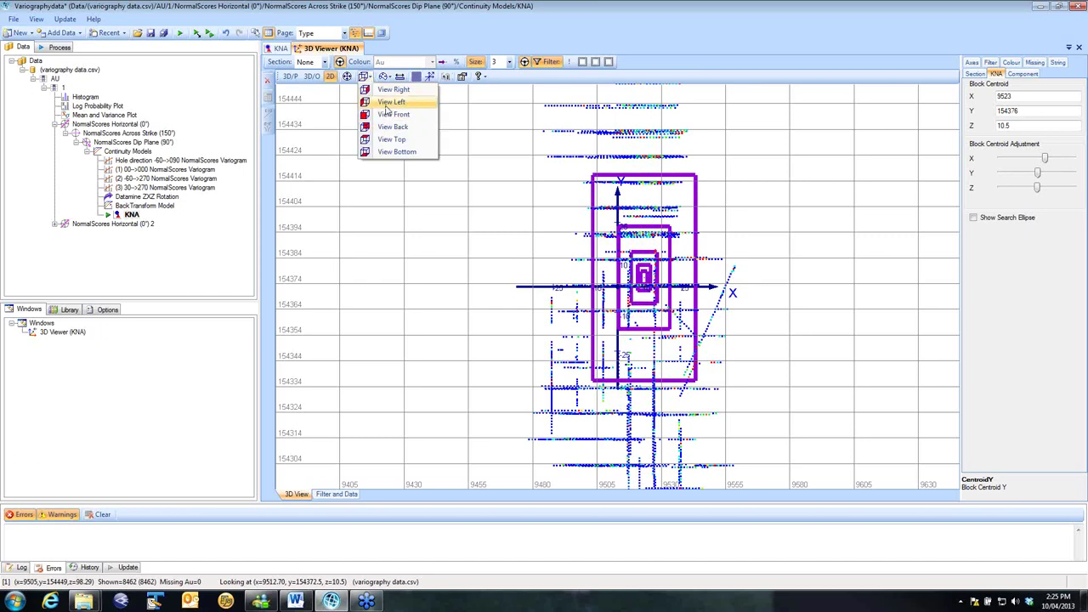
pyautogui.click(389, 103)
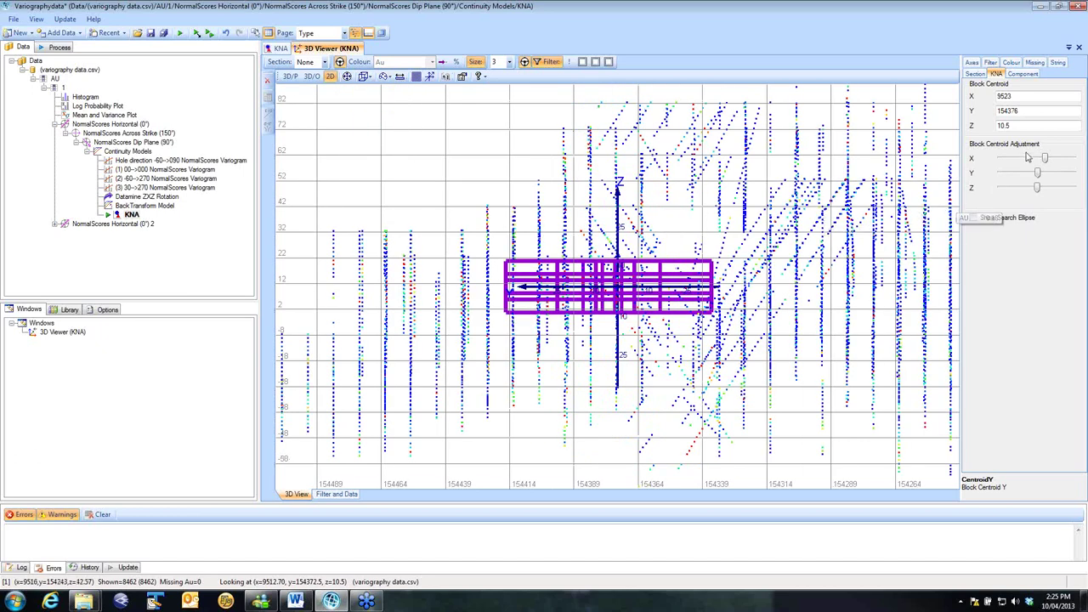
pyautogui.moveTo(1037, 187); pyautogui.dragTo(1039, 188)
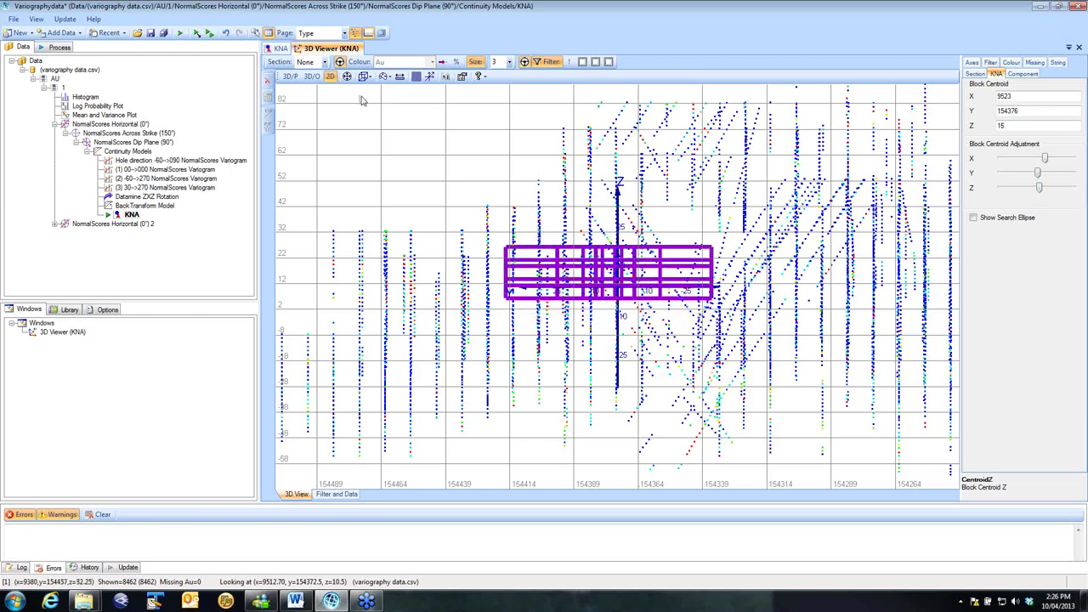
pyautogui.click(290, 76)
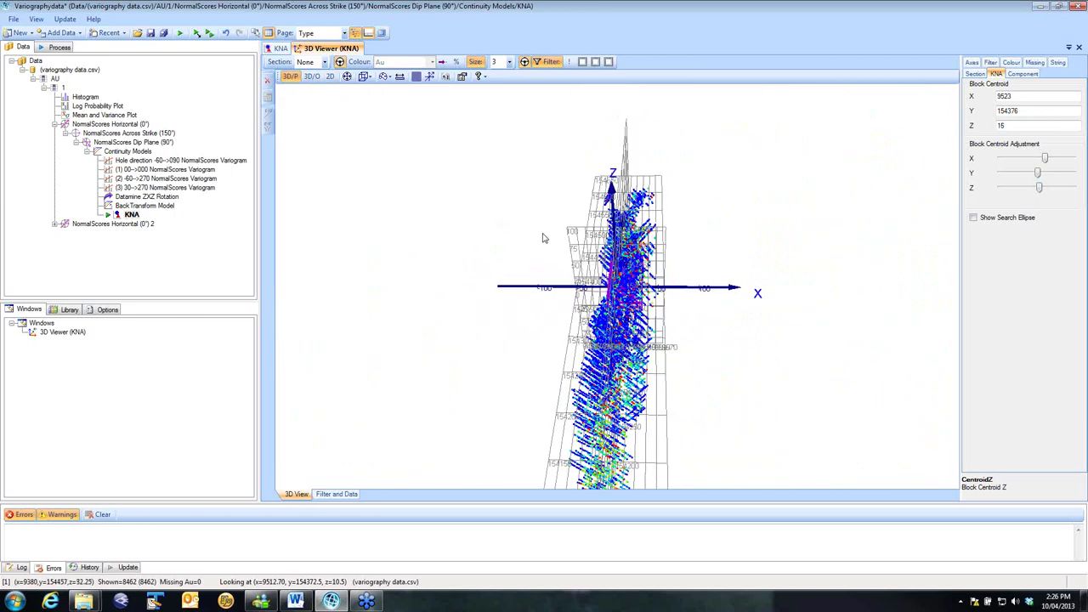
pyautogui.moveTo(544, 238); pyautogui.dragTo(476, 238)
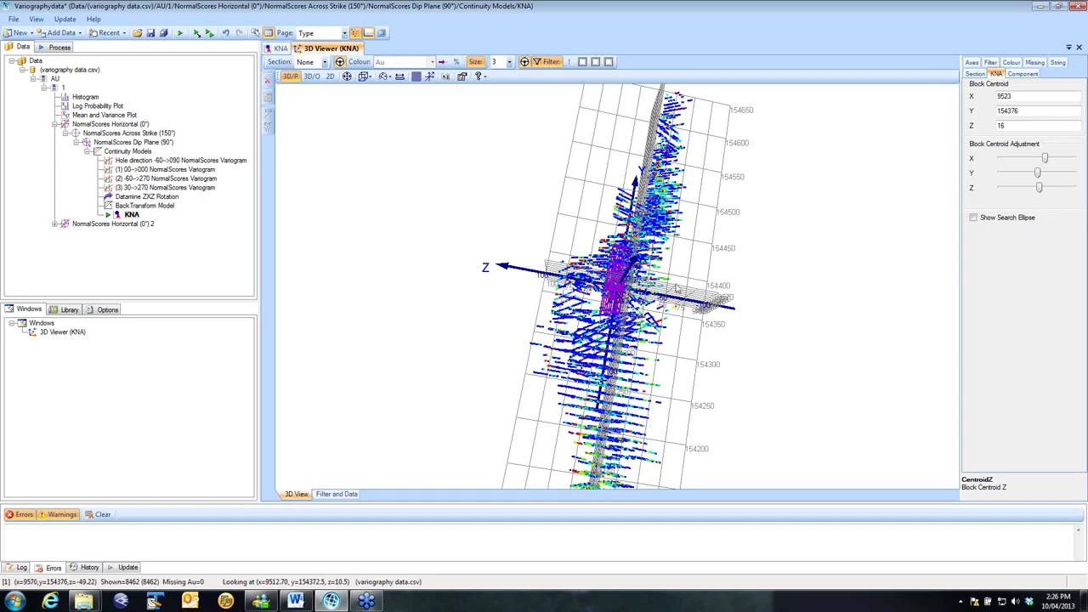
pyautogui.moveTo(659, 304)
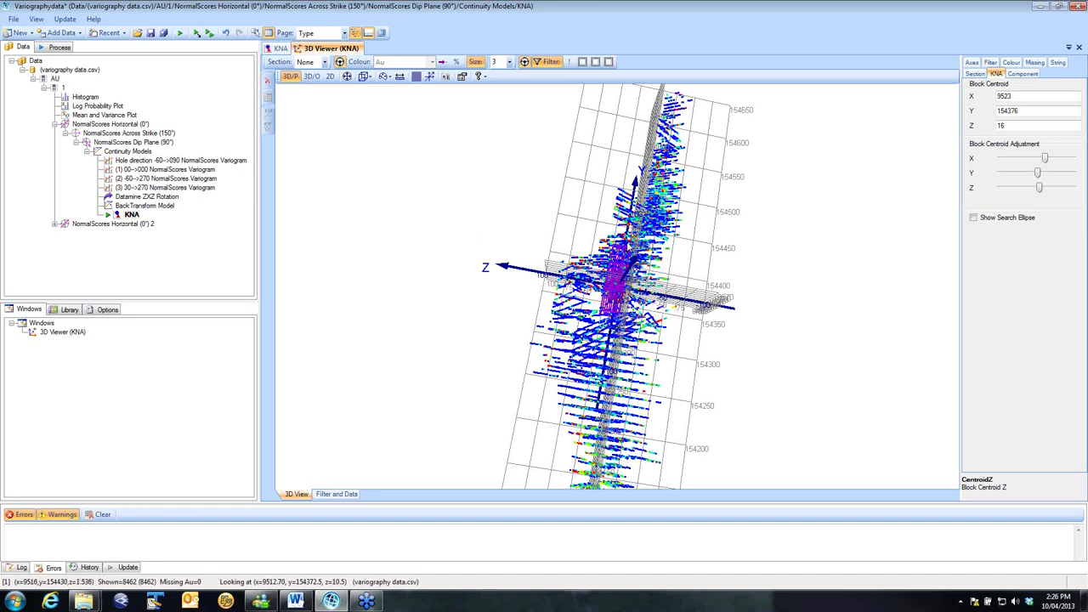
pyautogui.moveTo(663, 283)
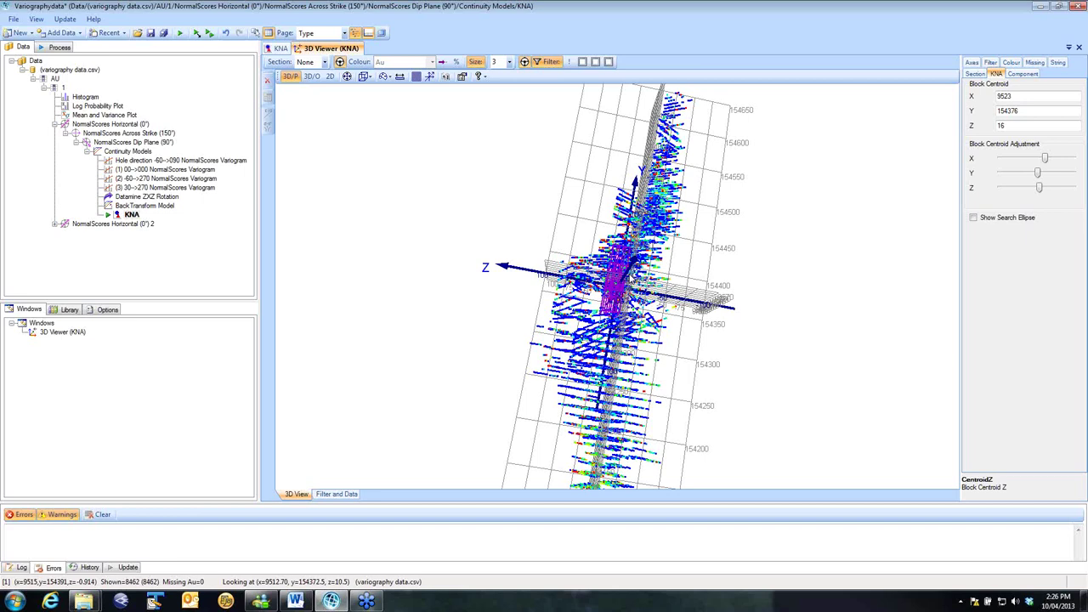
# Step: Stop using continuity models for the search range, set directions 1, 2 and 3 to 100, 60 and 30, and update the KNA
pyautogui.click(280, 48)
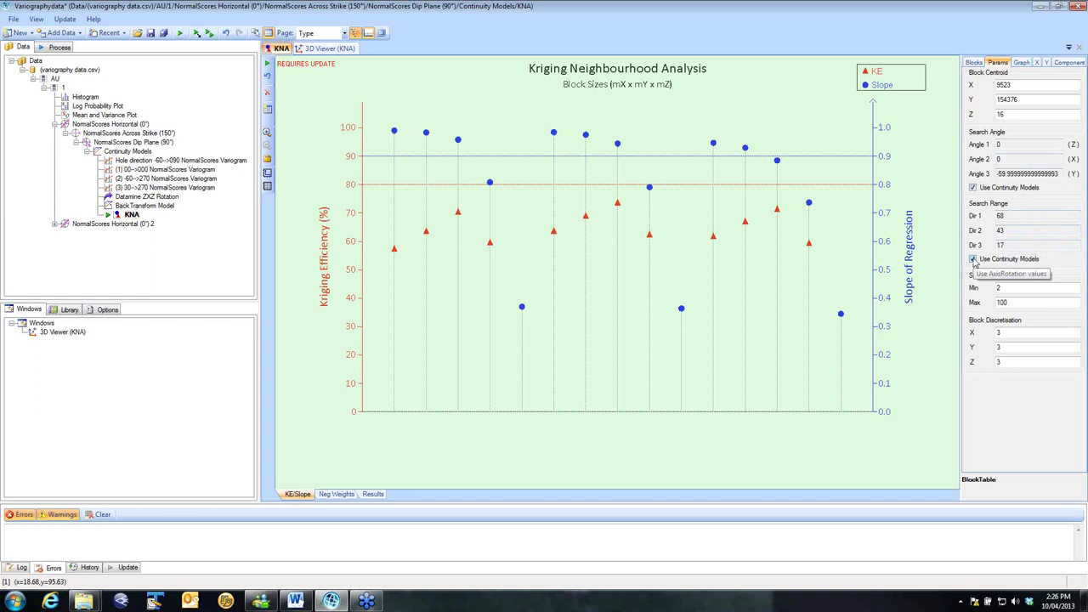
pyautogui.click(973, 259)
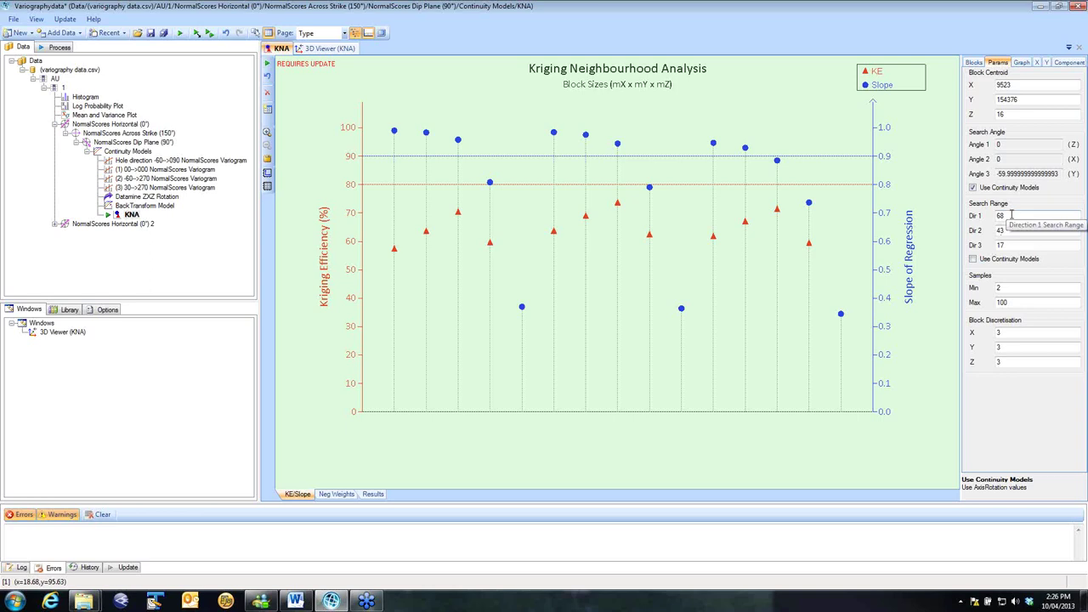
pyautogui.doubleClick(999, 216)
pyautogui.write('100')
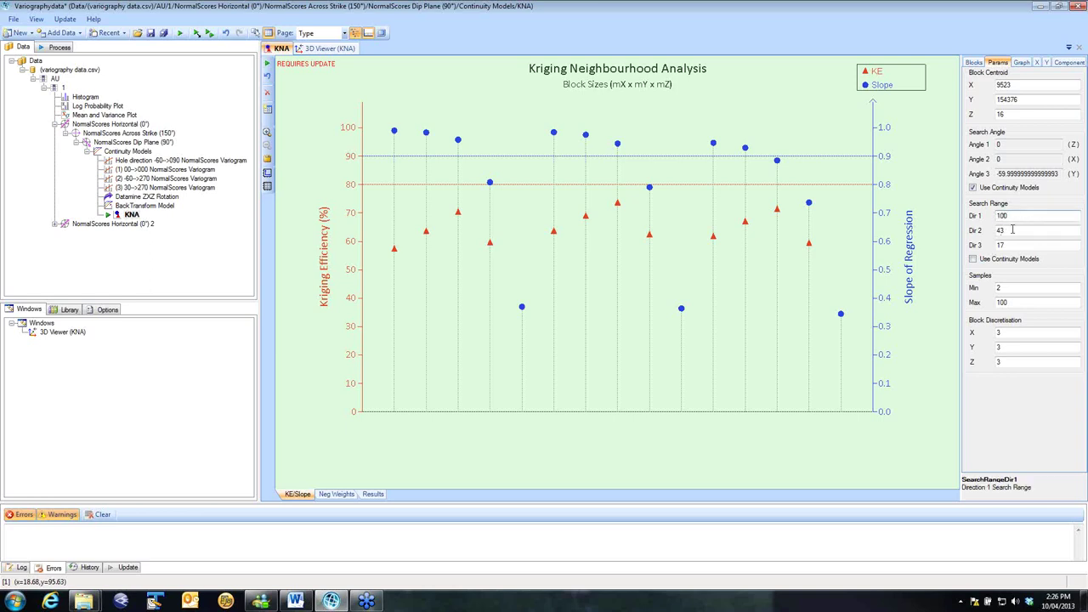
pyautogui.doubleClick(998, 230)
pyautogui.write('60')
pyautogui.press('Tab')
pyautogui.write('30')
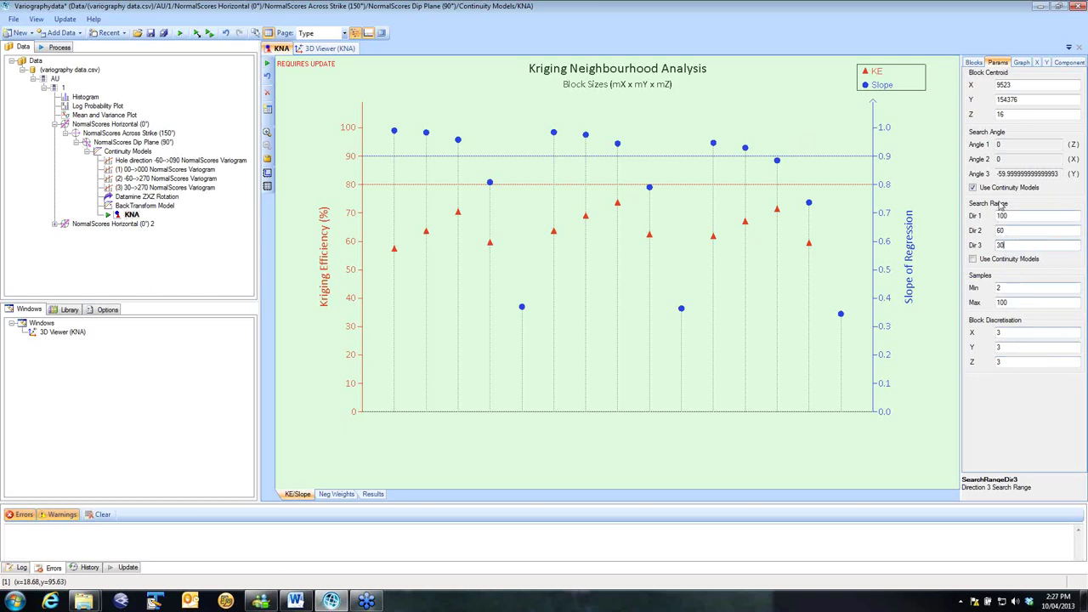
pyautogui.click(269, 66)
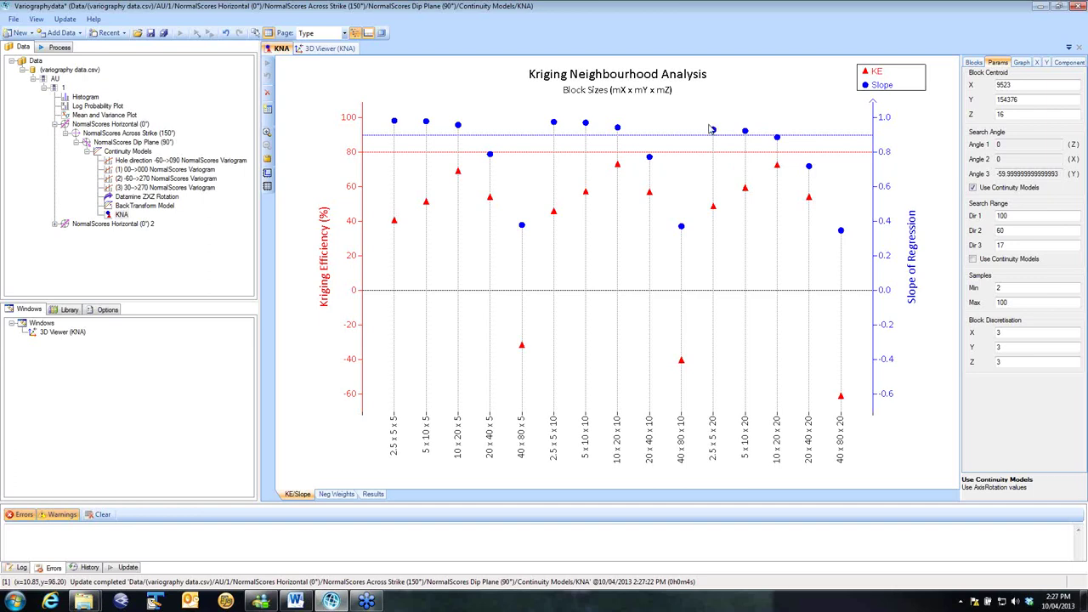
# Step: Inspect the block-size scenarios on the KE/Slope plot and leave only 10 x 20 x 5 selected for refinement
pyautogui.moveTo(713, 132)
pyautogui.moveTo(553, 125)
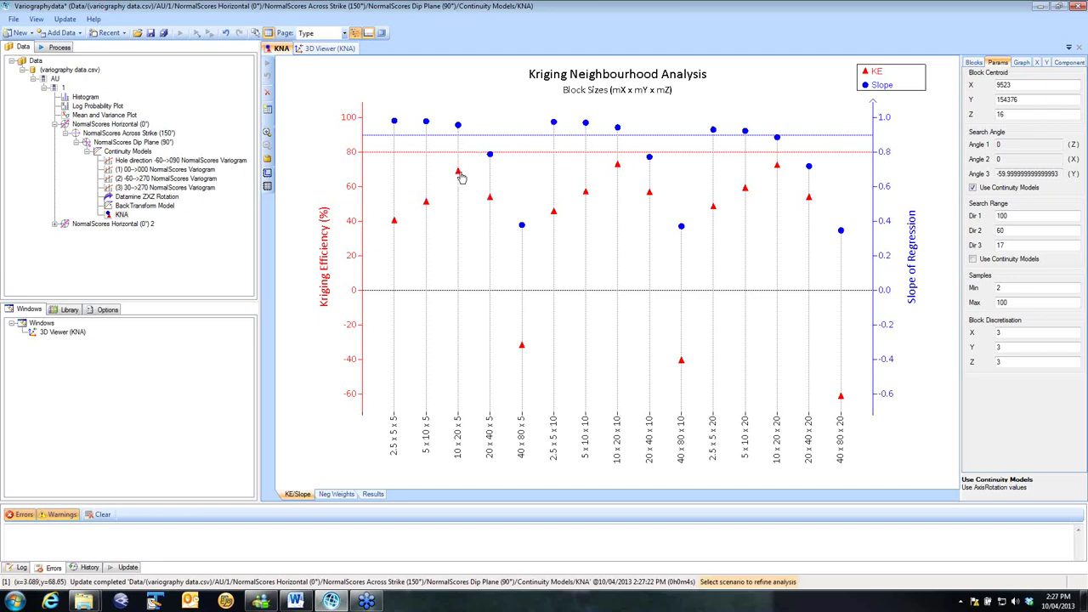
pyautogui.moveTo(459, 175)
pyautogui.moveTo(459, 127)
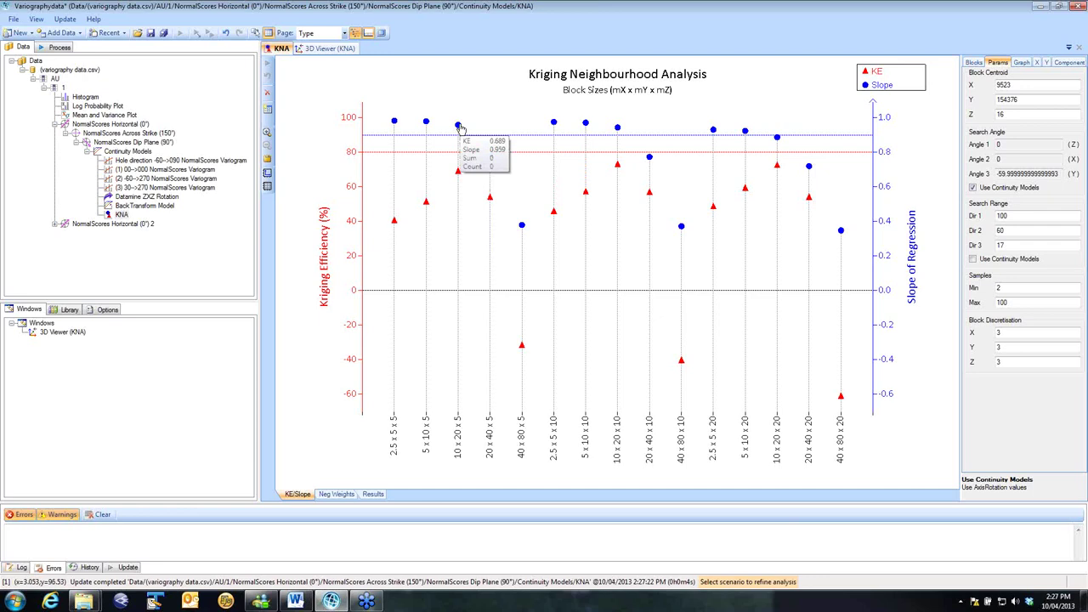
pyautogui.click(459, 128)
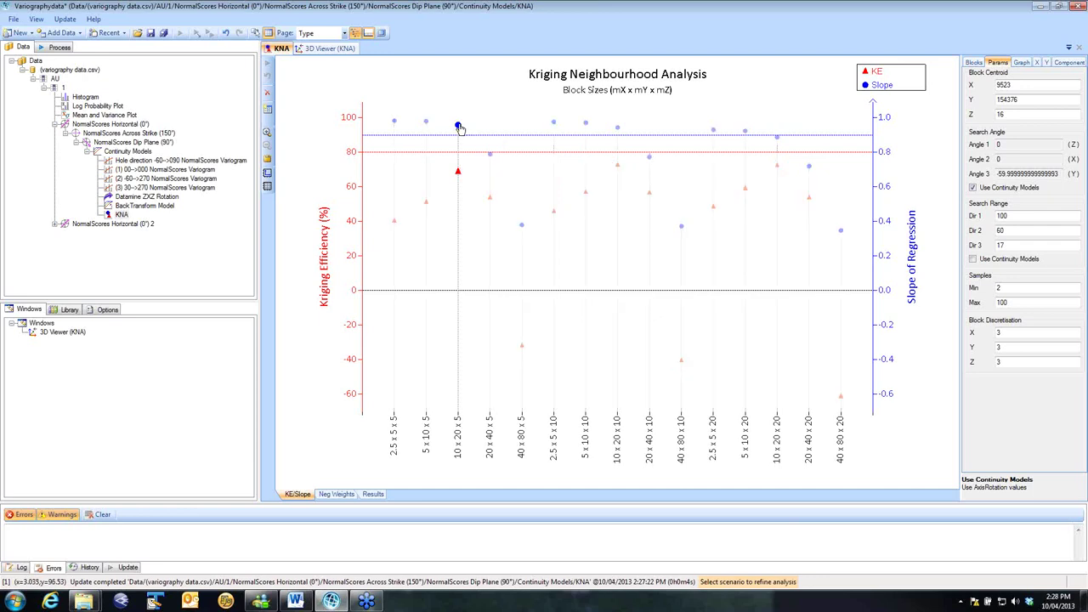
pyautogui.click(619, 129)
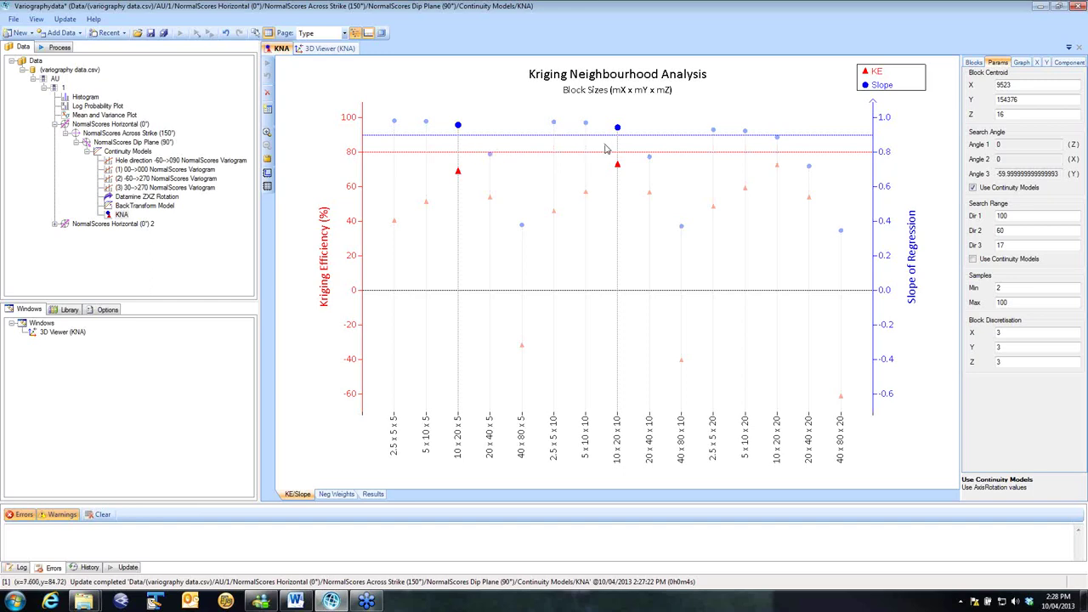
pyautogui.click(617, 129)
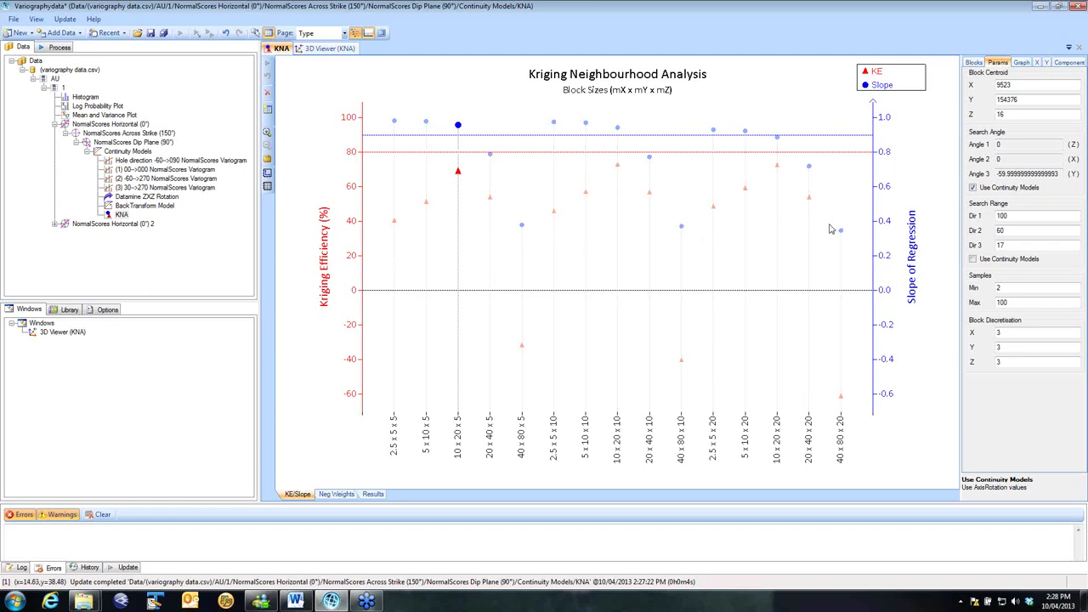
# Step: Examine the negative weights plot for the block-size scenarios
pyautogui.click(346, 495)
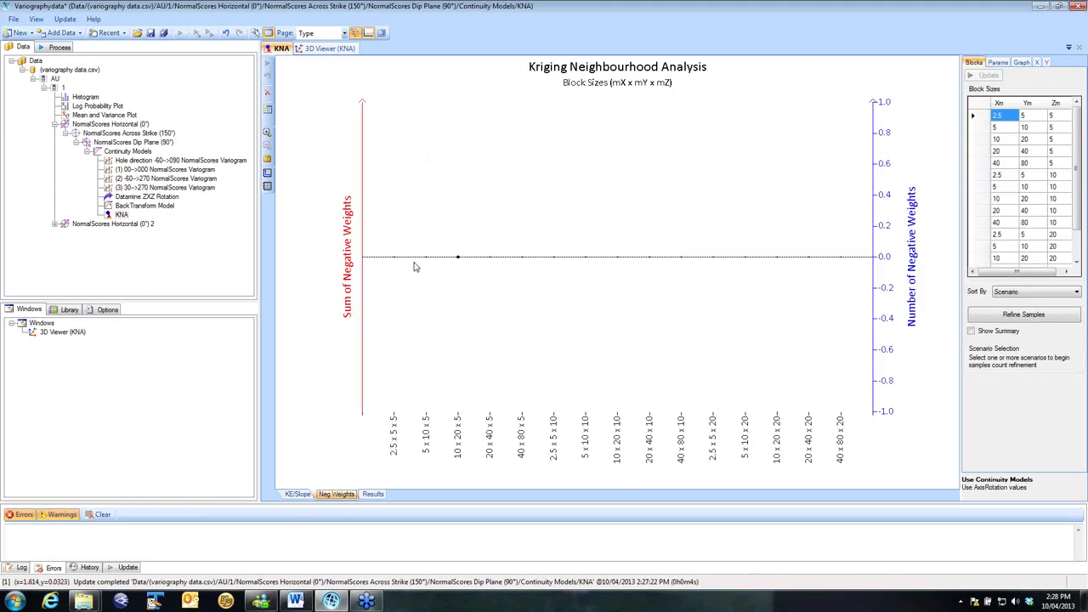
pyautogui.moveTo(714, 261)
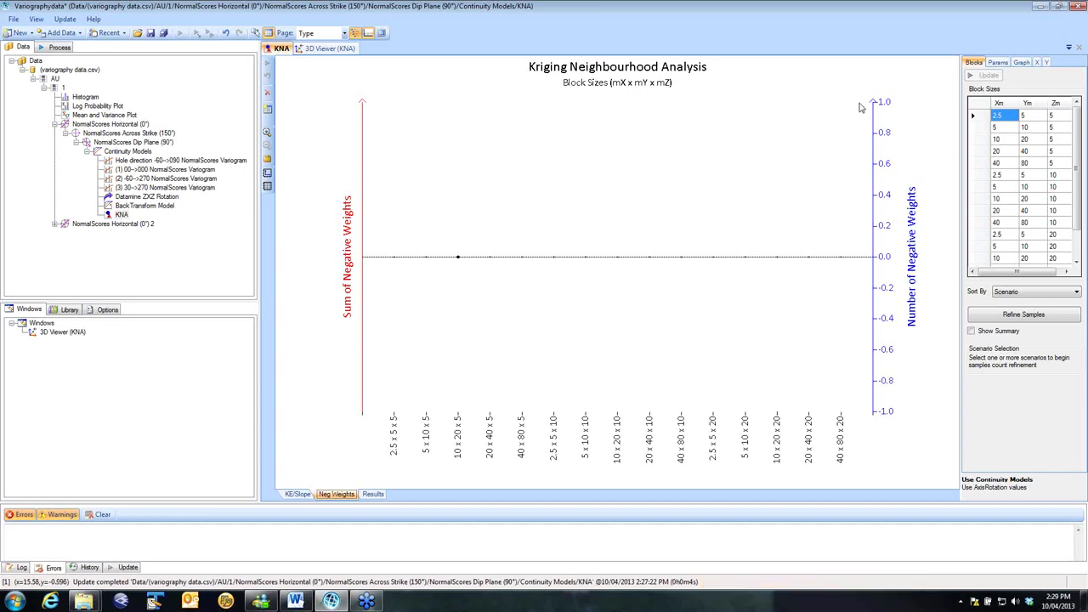
# Step: Return to the block-size KE/Slope plot and review the sorting options for the KNA results
pyautogui.click(297, 494)
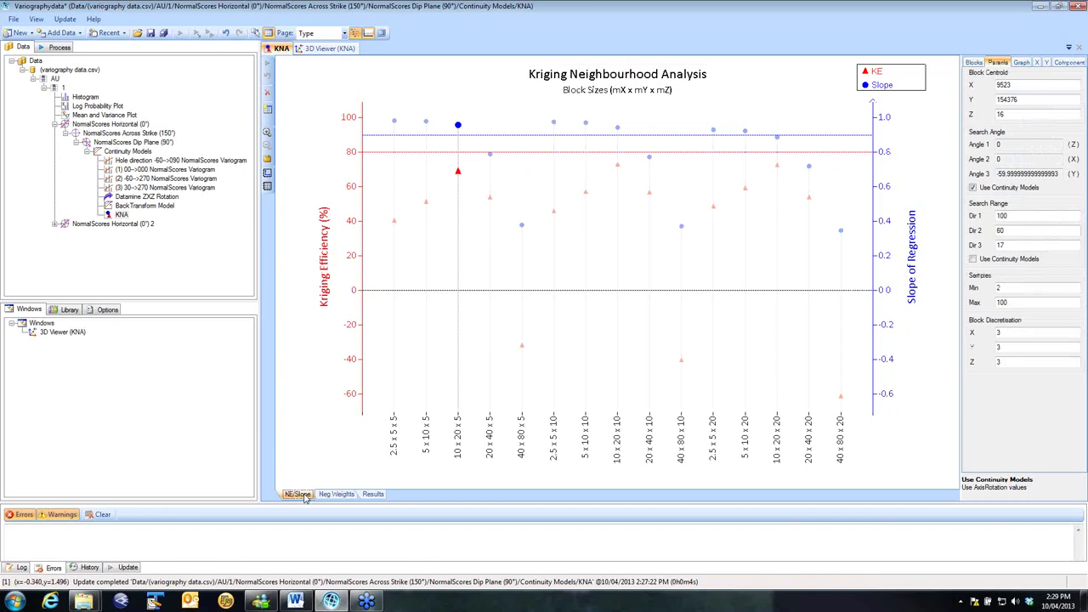
pyautogui.click(972, 63)
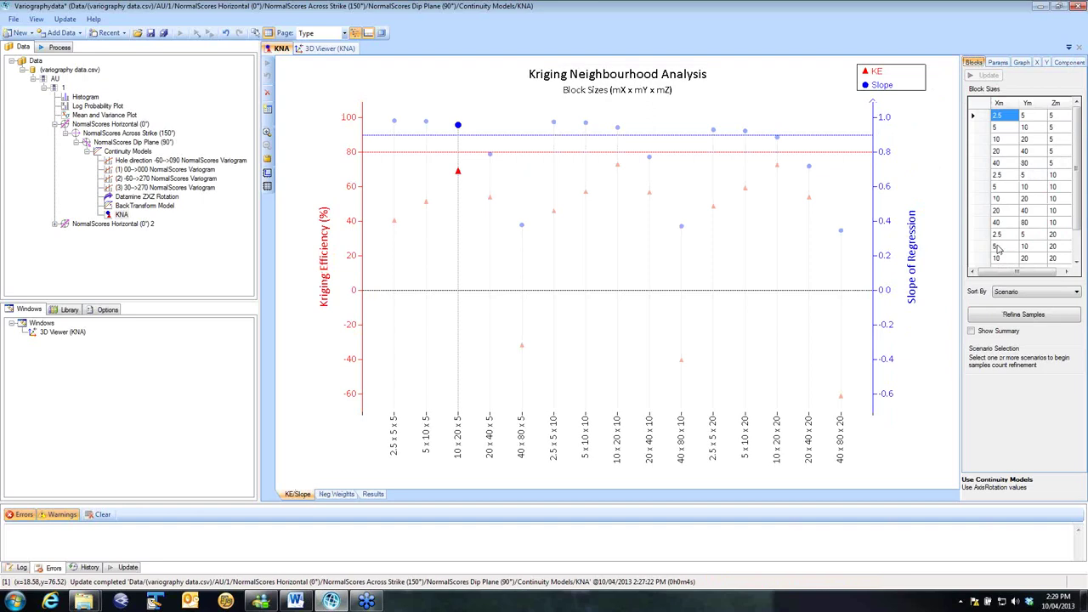
pyautogui.click(1077, 291)
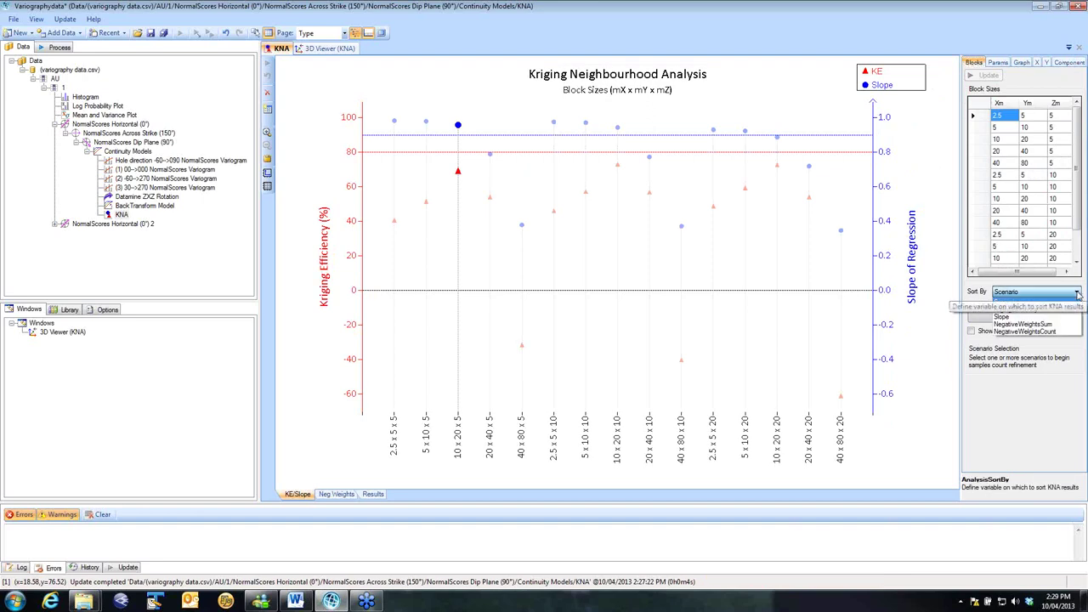
pyautogui.click(930, 244)
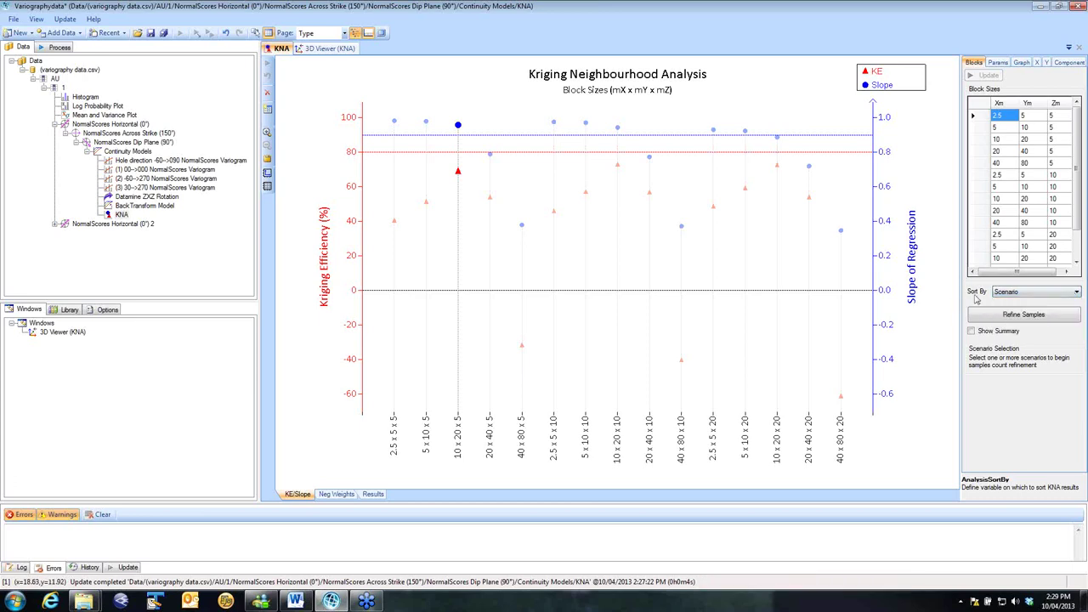
# Step: Show the KNA parameter summary on the plot, move it to the plot's lower right area, and hide it again
pyautogui.click(972, 331)
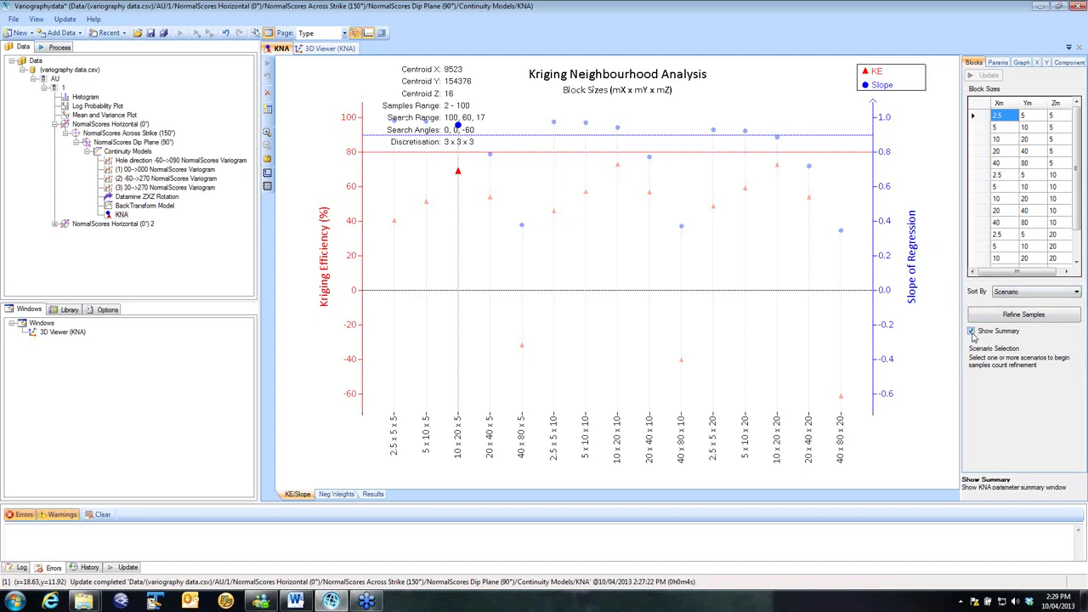
pyautogui.moveTo(440, 91); pyautogui.dragTo(736, 281)
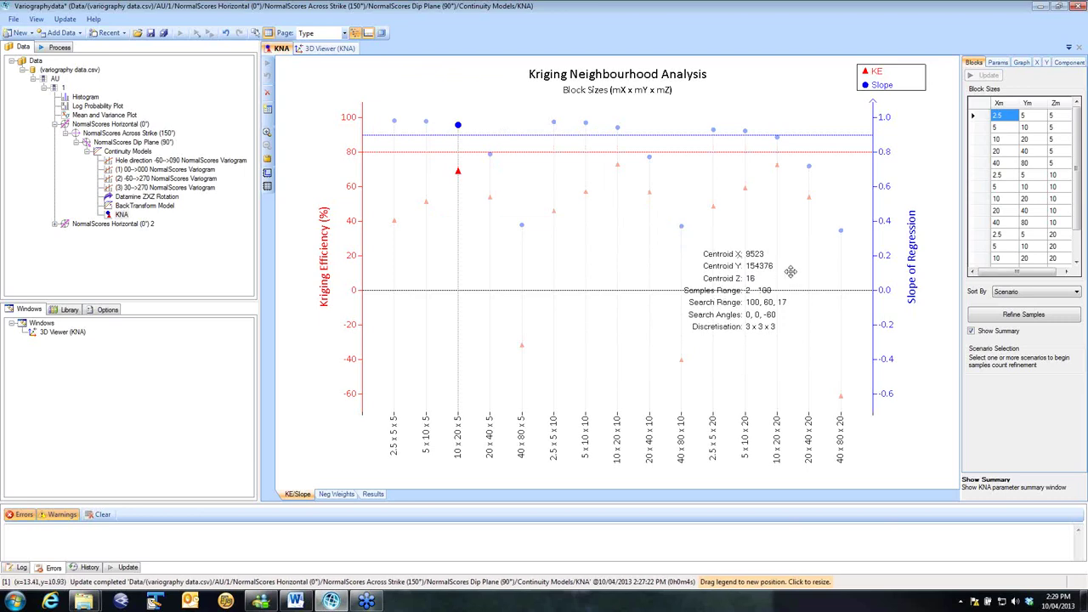
pyautogui.click(971, 331)
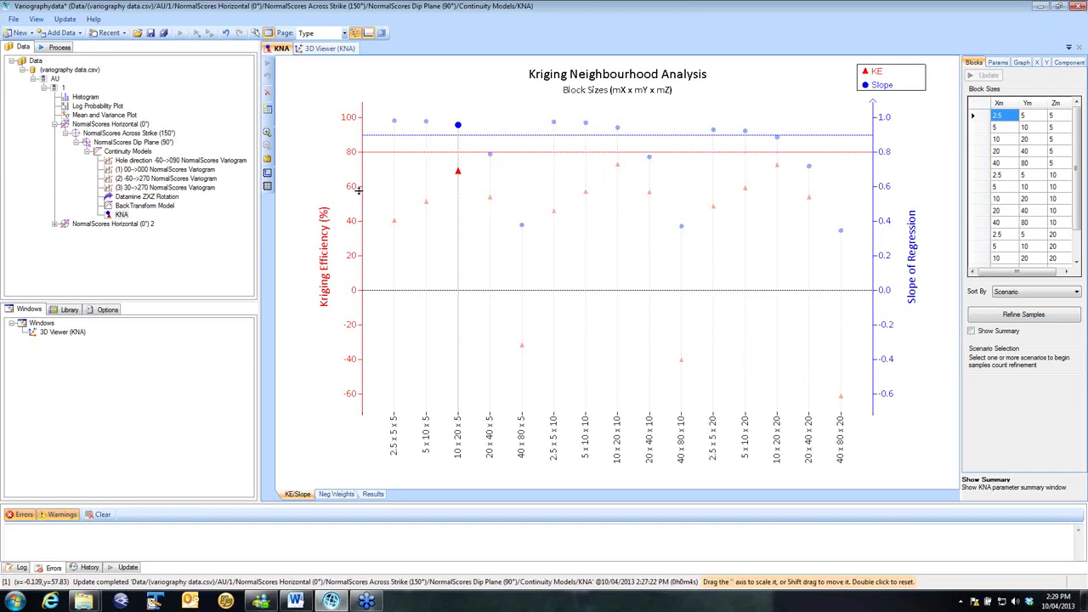
# Step: Add a second KNA to the Continuity Models, then return to the original KNA
pyautogui.click(130, 156)
pyautogui.rightClick(208, 152)
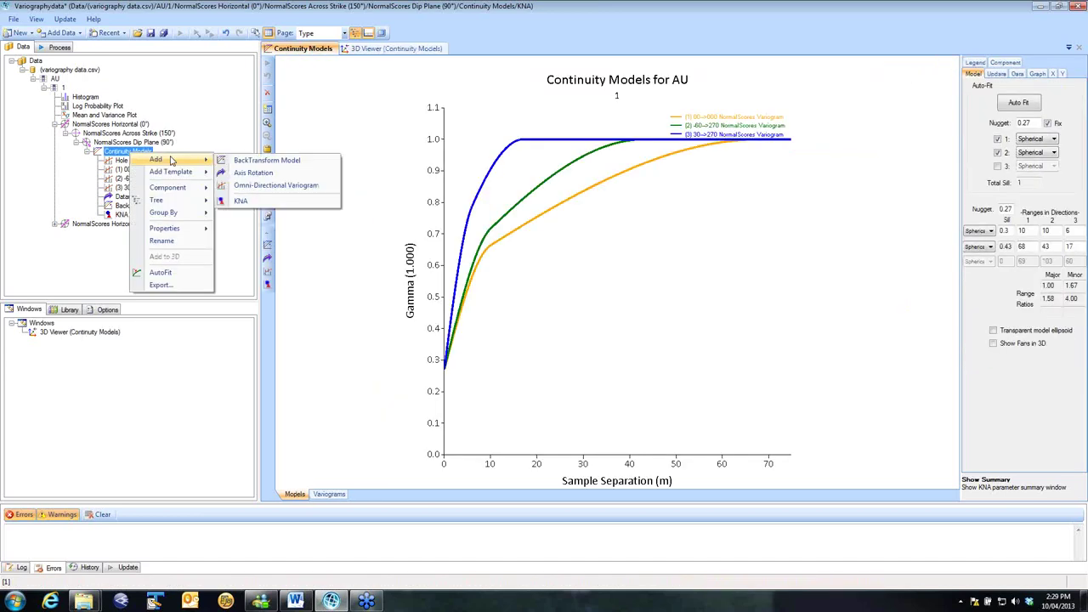
pyautogui.click(261, 204)
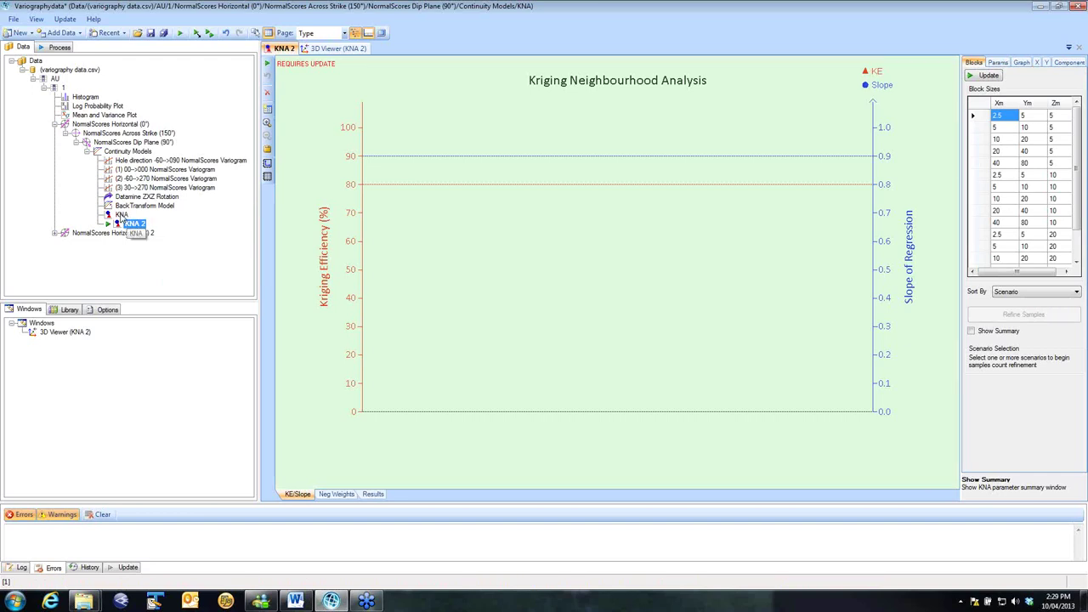
pyautogui.click(122, 214)
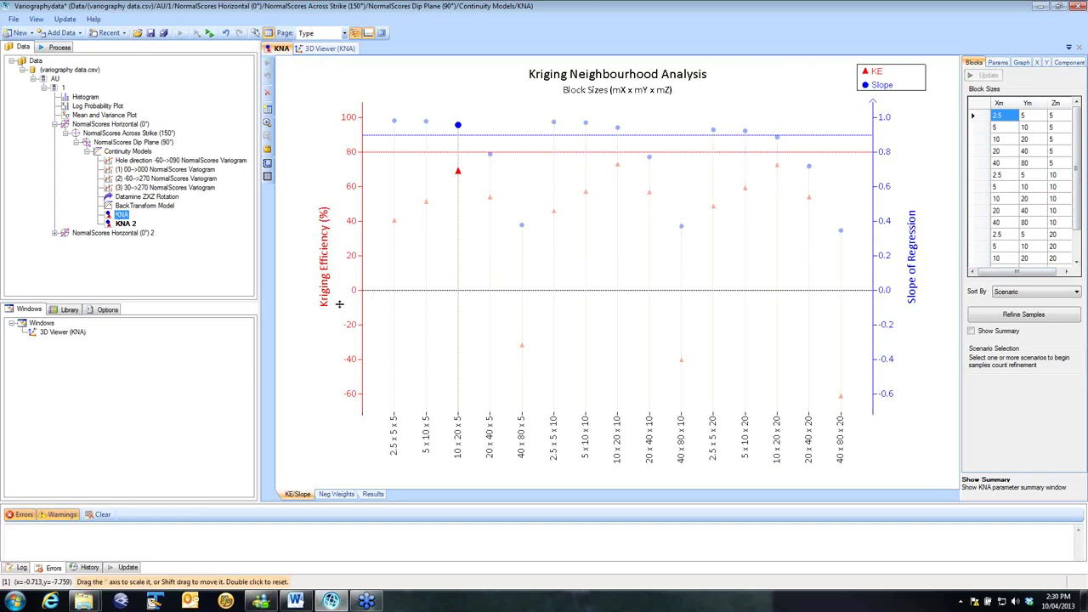
# Step: Review the default KNA block sizes, search range ratios and discretisation sizes in the Visor Library
pyautogui.click(70, 310)
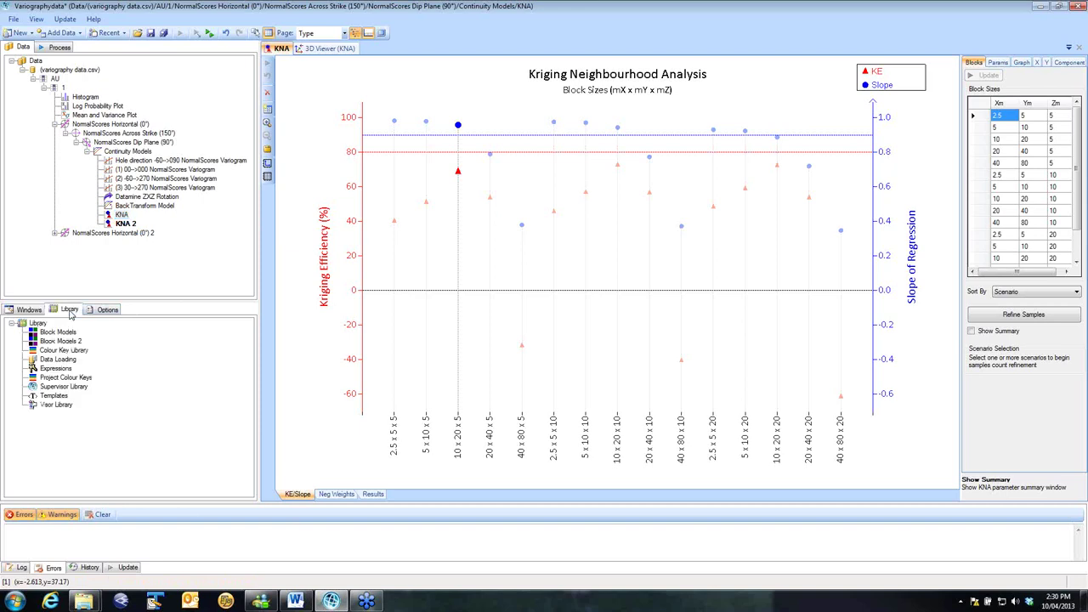
pyautogui.doubleClick(57, 405)
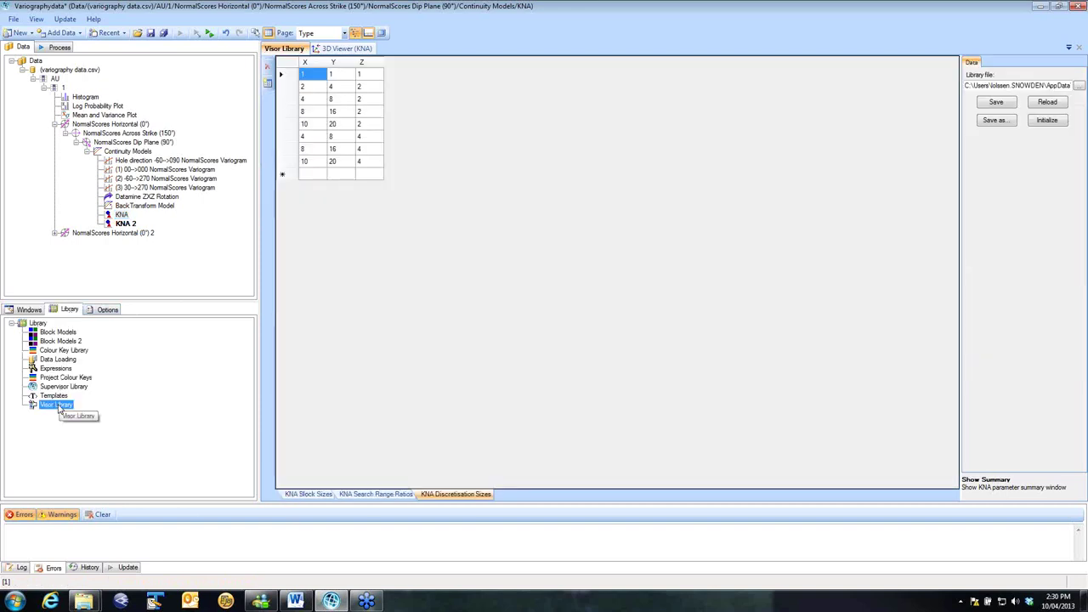
pyautogui.click(310, 494)
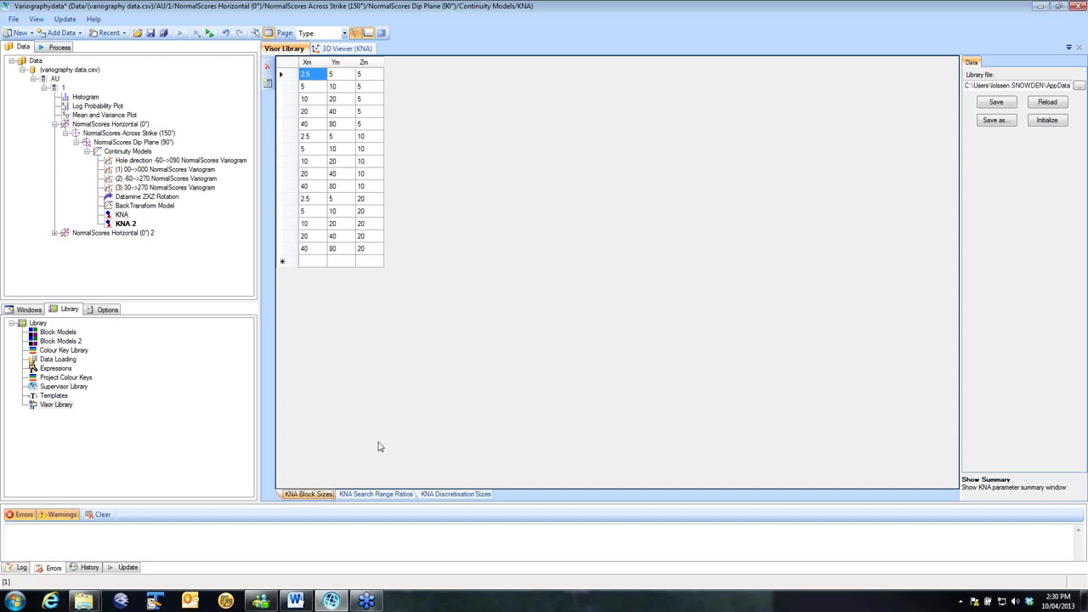
pyautogui.click(397, 496)
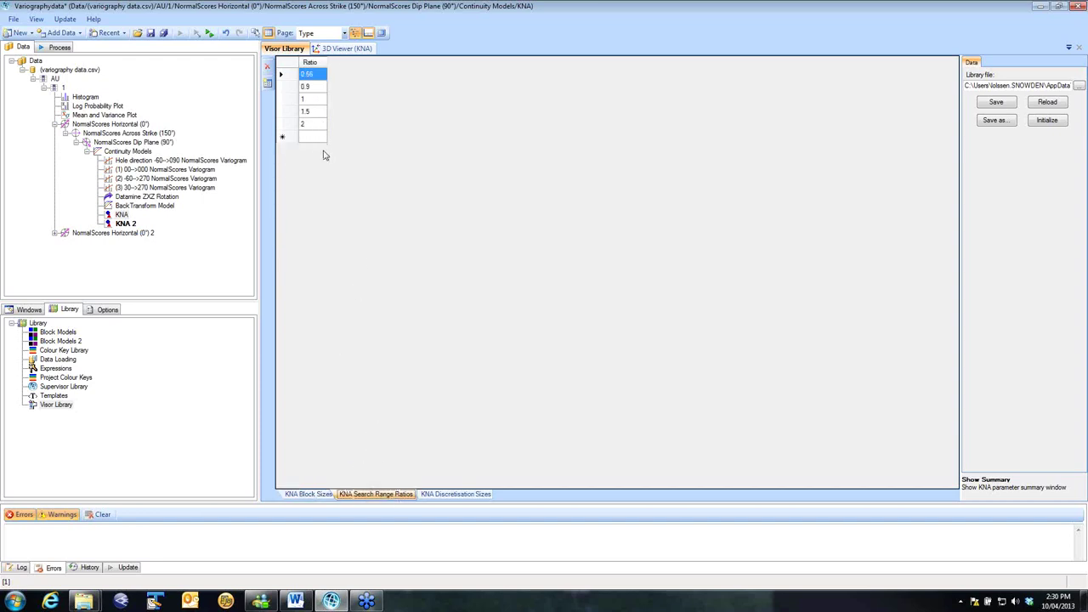
pyautogui.click(456, 494)
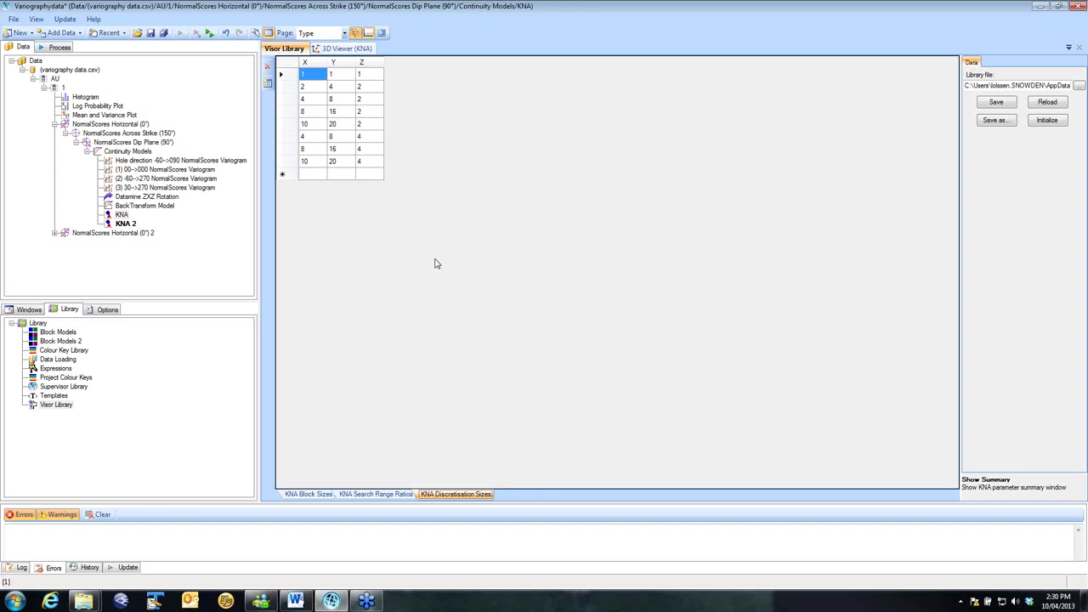
# Step: Create sample refinements from the original KNA for the 10 x 20 x 5 and 10 x 20 x 10 block sizes
pyautogui.click(121, 214)
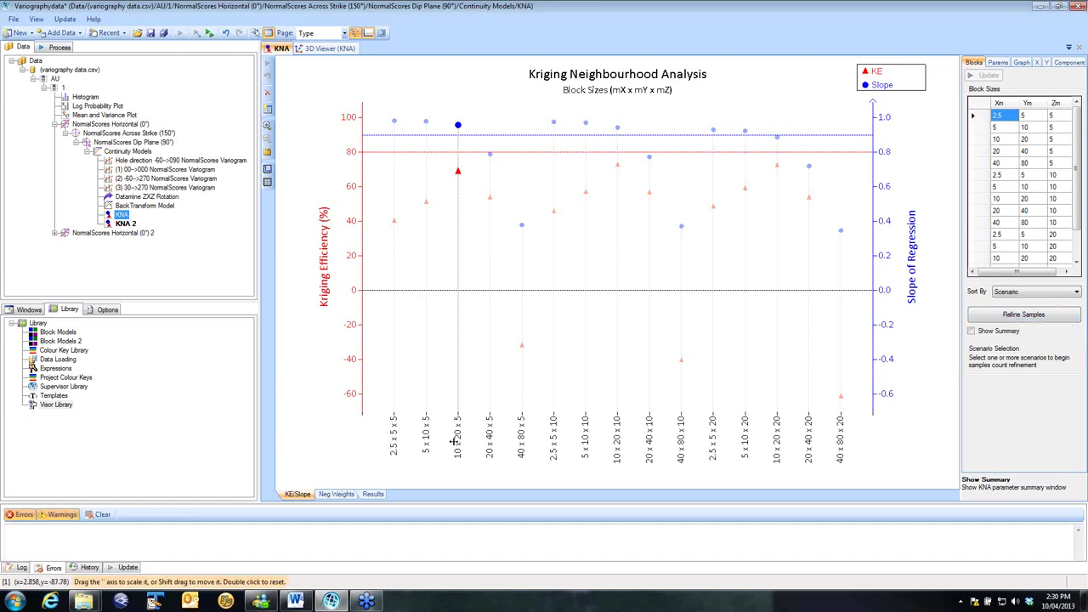
pyautogui.click(1025, 316)
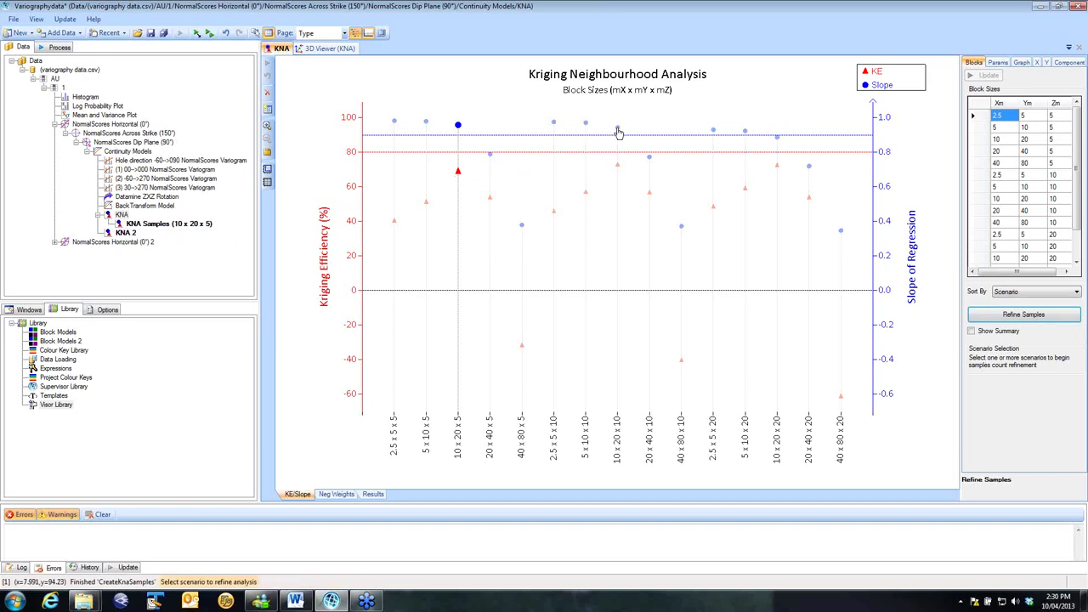
pyautogui.moveTo(618, 132)
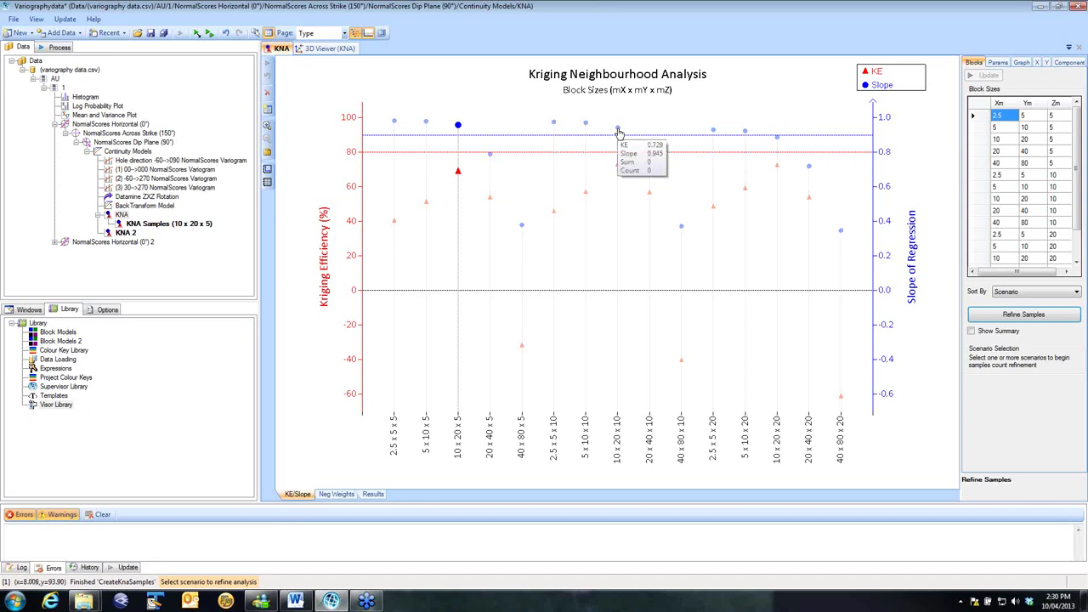
pyautogui.click(618, 131)
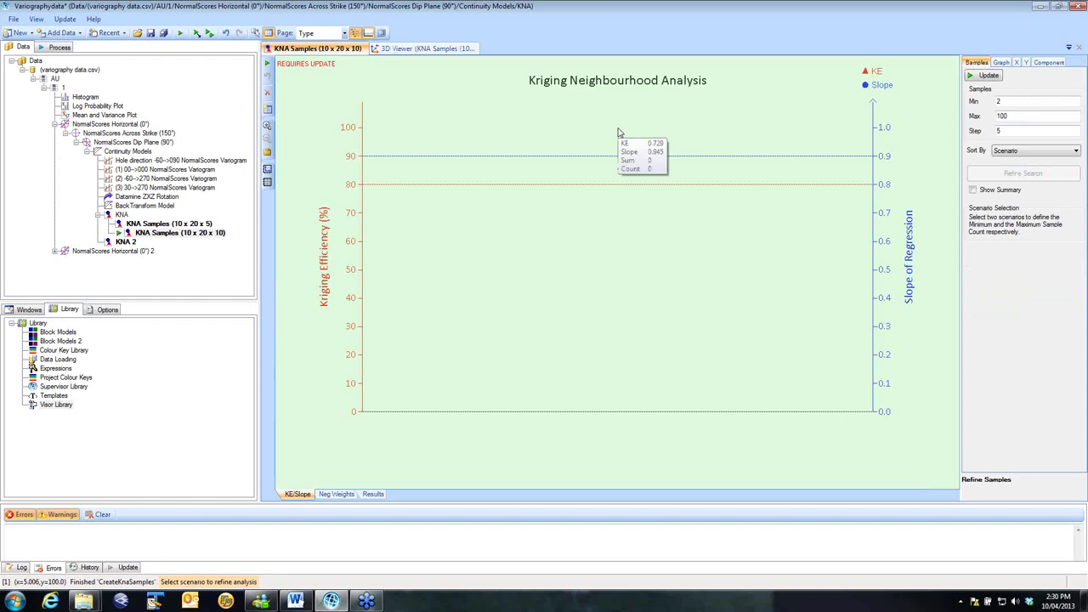
# Step: Set the sample step to 1 for the 10 x 20 x 5 samples analysis and update it
pyautogui.click(197, 223)
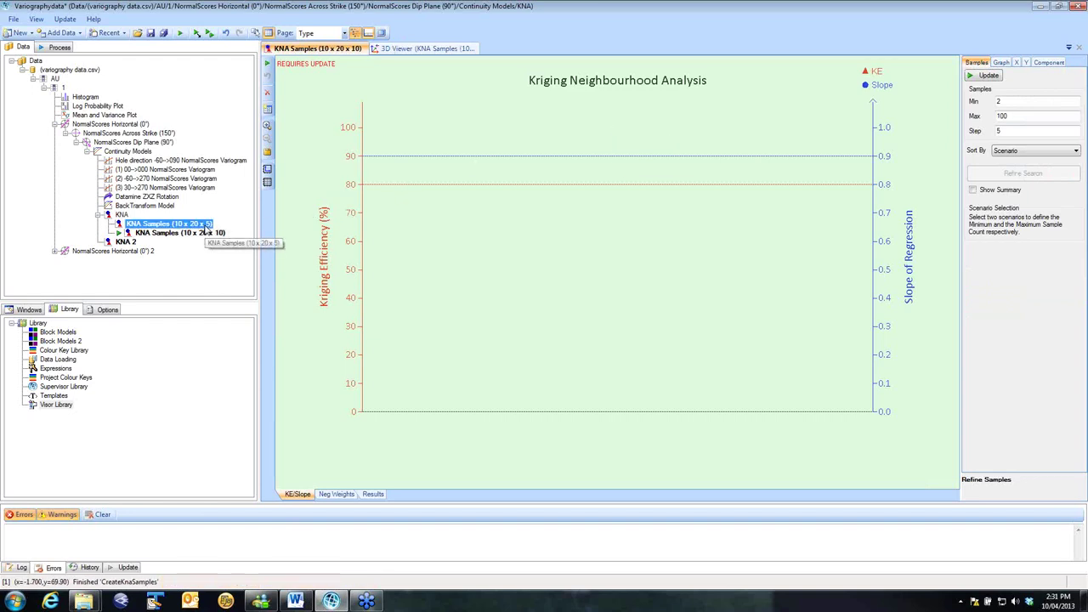
pyautogui.moveTo(822, 182)
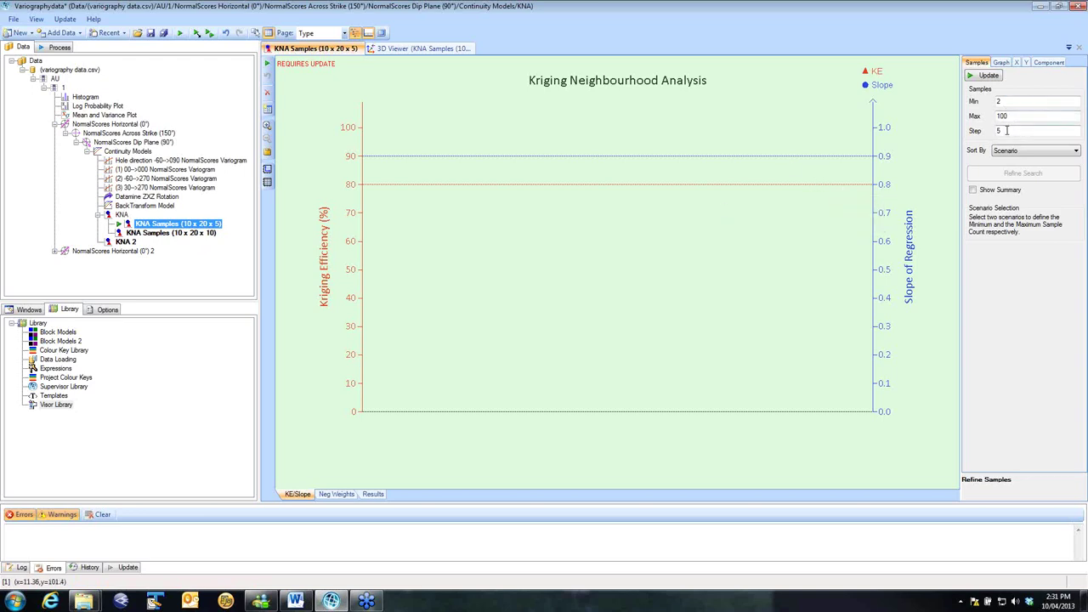
pyautogui.click(1001, 130)
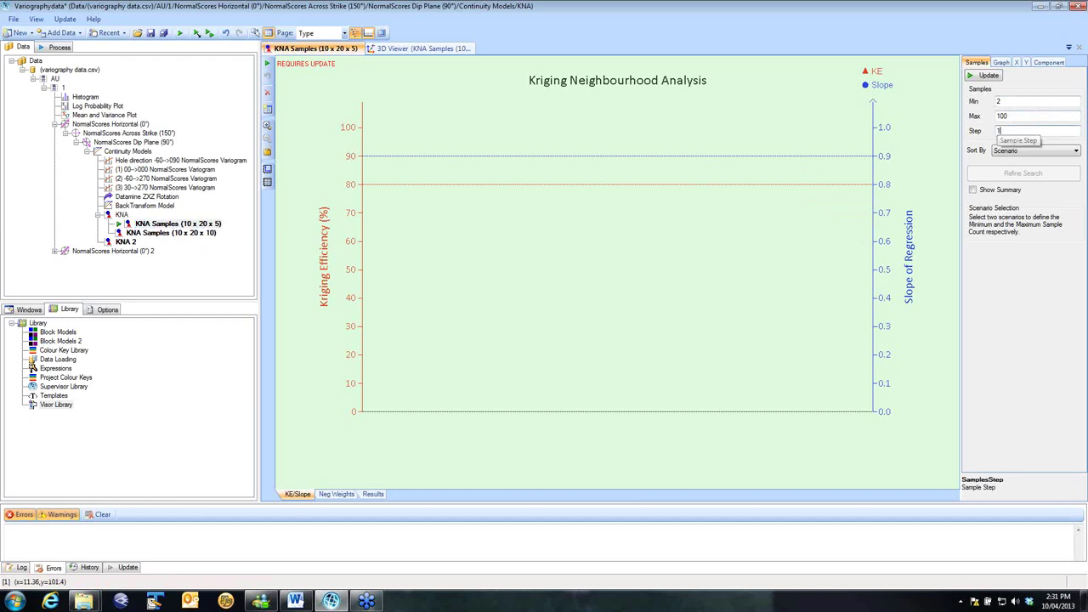
pyautogui.write('1')
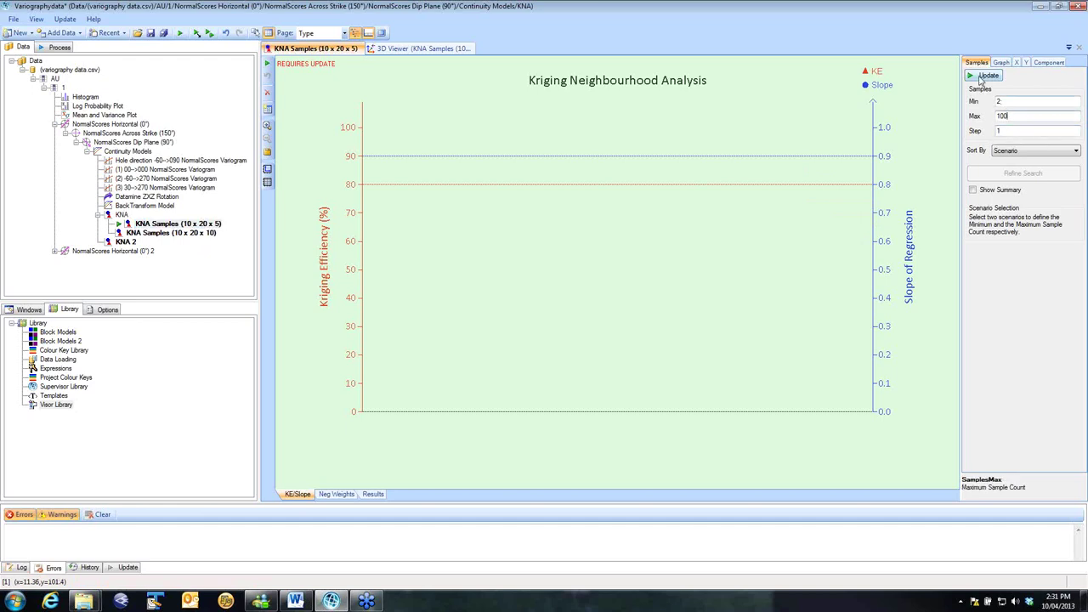
pyautogui.click(985, 76)
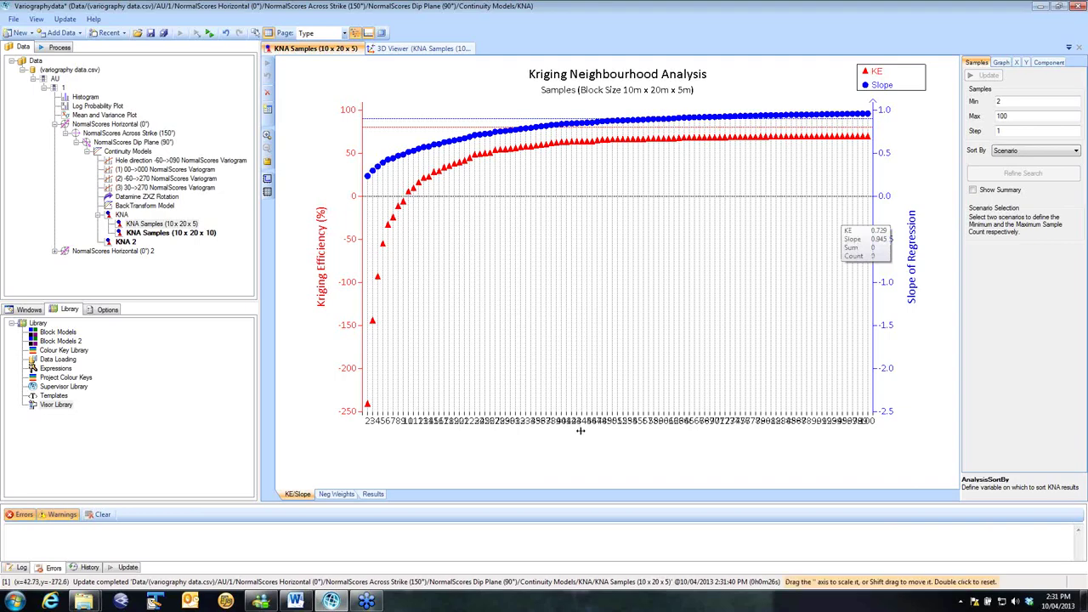
# Step: Stretch the KE/Slope plot's sample axis and select 12 and 45 as the minimum and maximum sample counts
pyautogui.moveTo(583, 425); pyautogui.dragTo(553, 425)
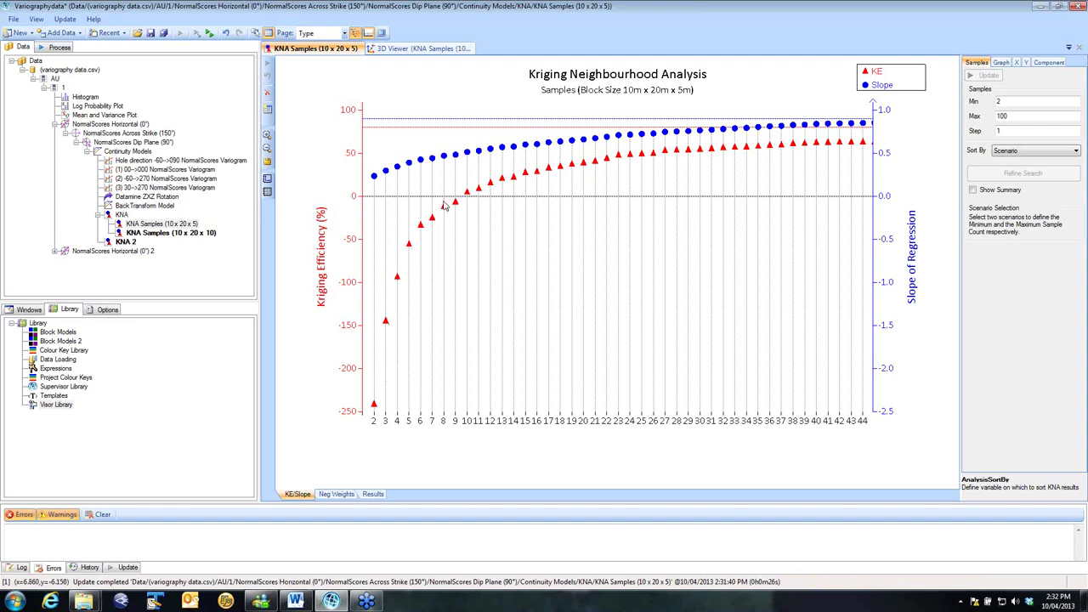
pyautogui.click(490, 185)
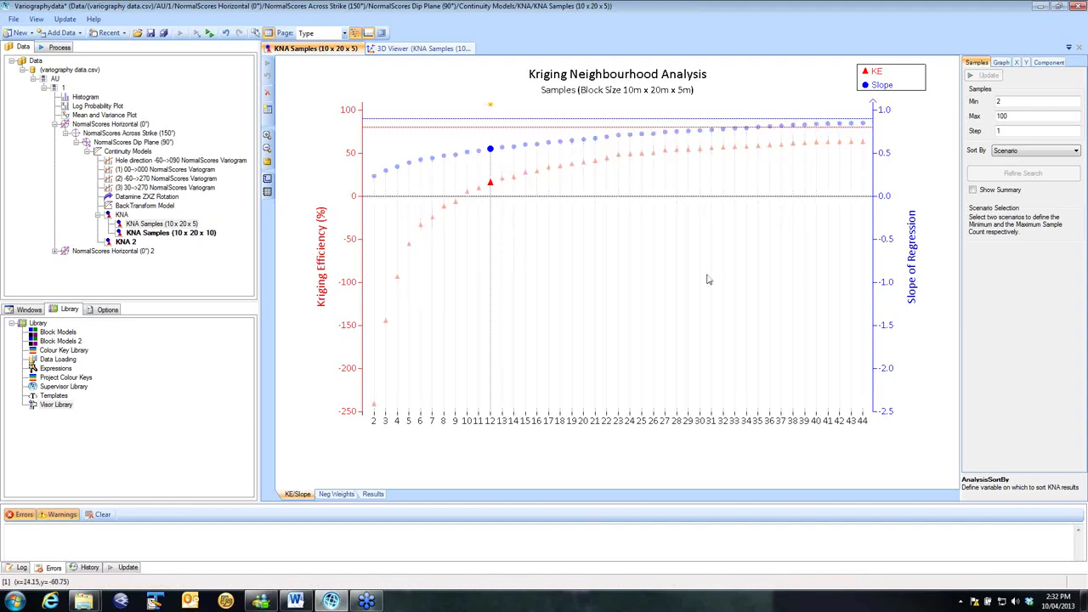
pyautogui.moveTo(803, 421); pyautogui.dragTo(653, 423)
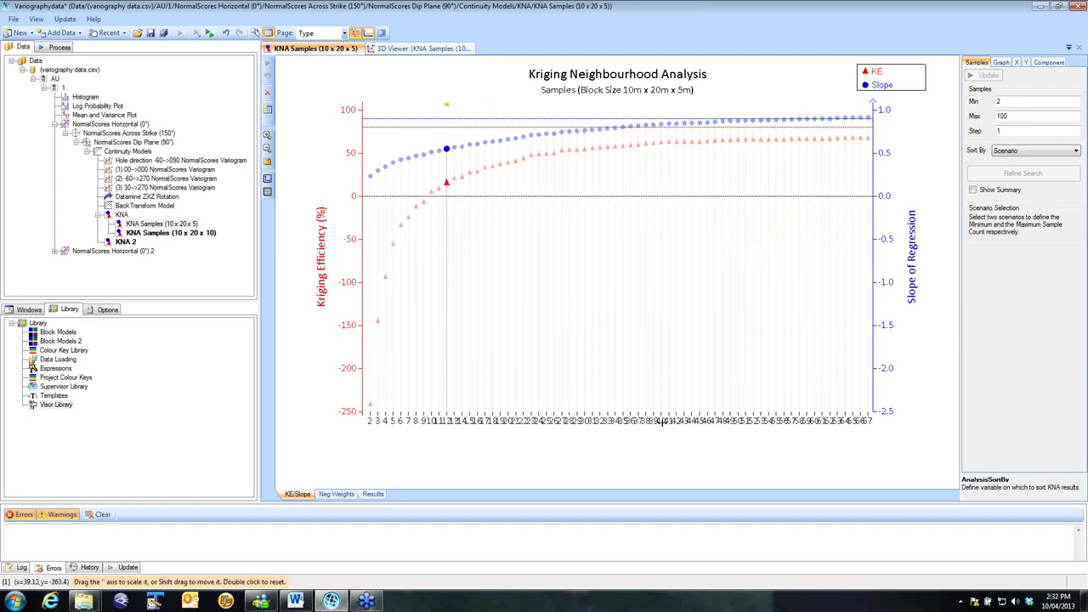
pyautogui.click(697, 141)
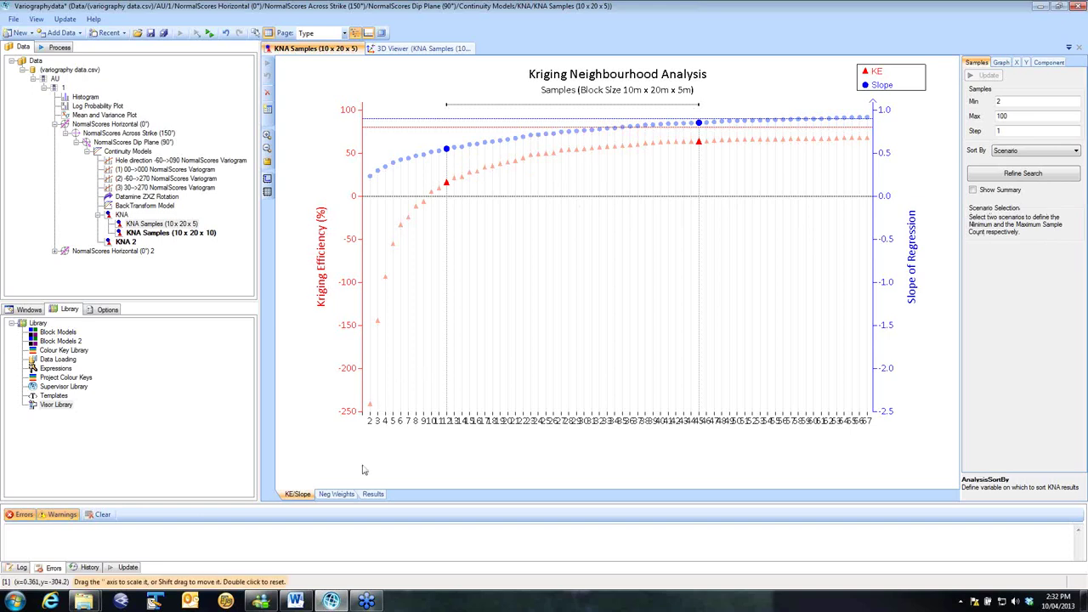
# Step: Check the negative weights for the sample counts, then create a search refinement from the selected 12 to 45 range
pyautogui.click(349, 495)
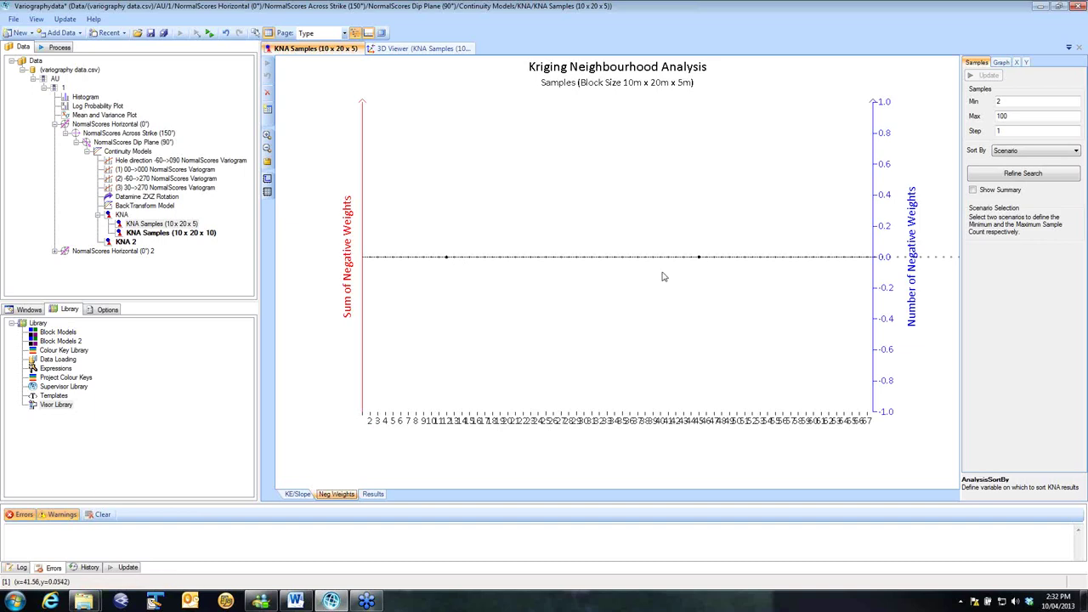
pyautogui.click(297, 494)
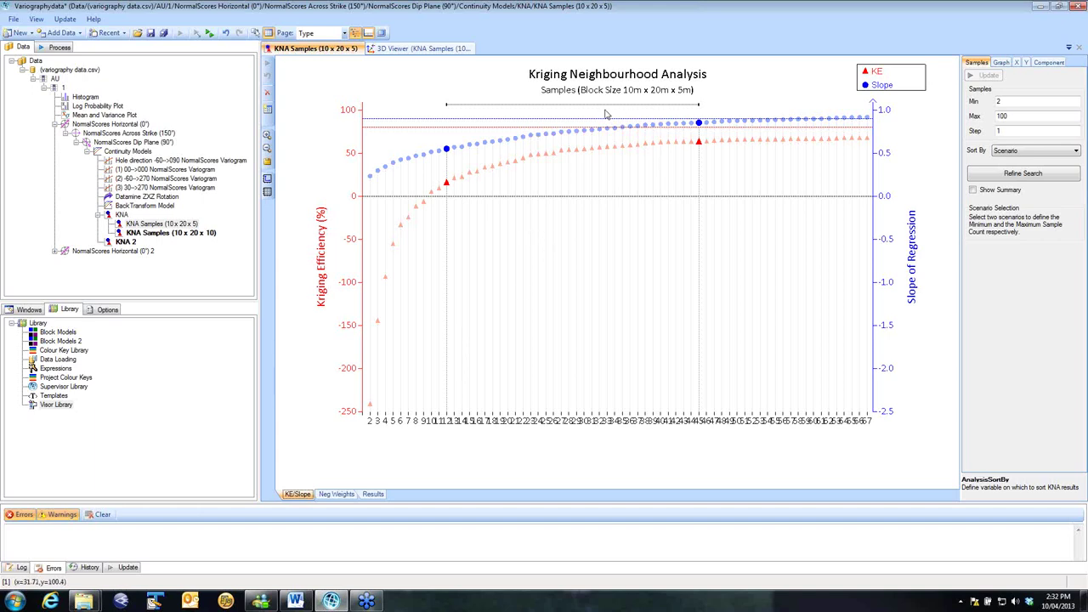
pyautogui.click(1014, 176)
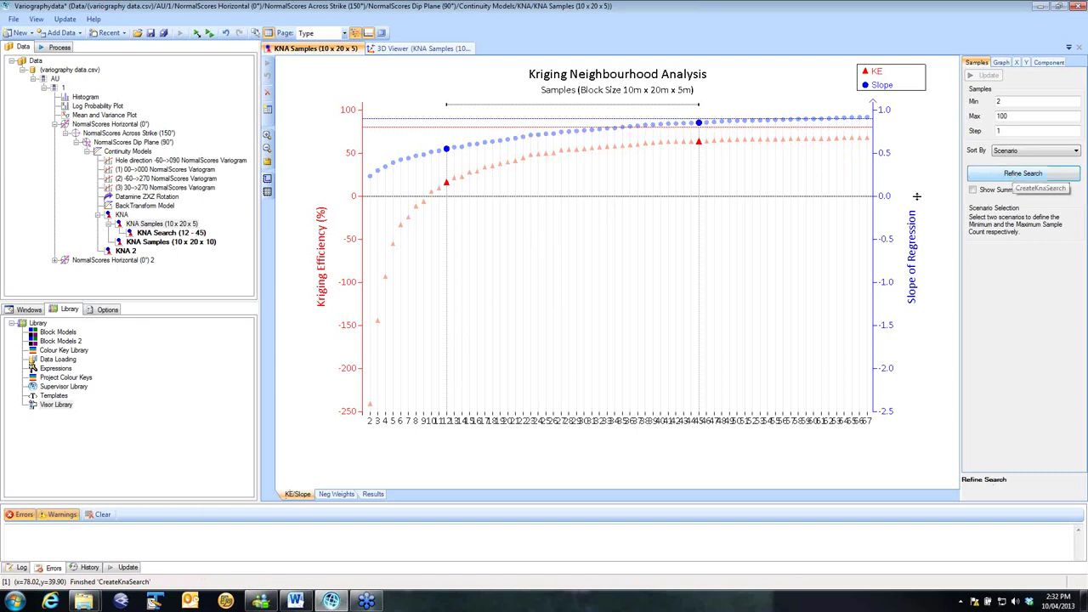
# Step: Open the KNA Search (12 - 45) analysis and examine its search range scenarios for the three directions
pyautogui.click(188, 236)
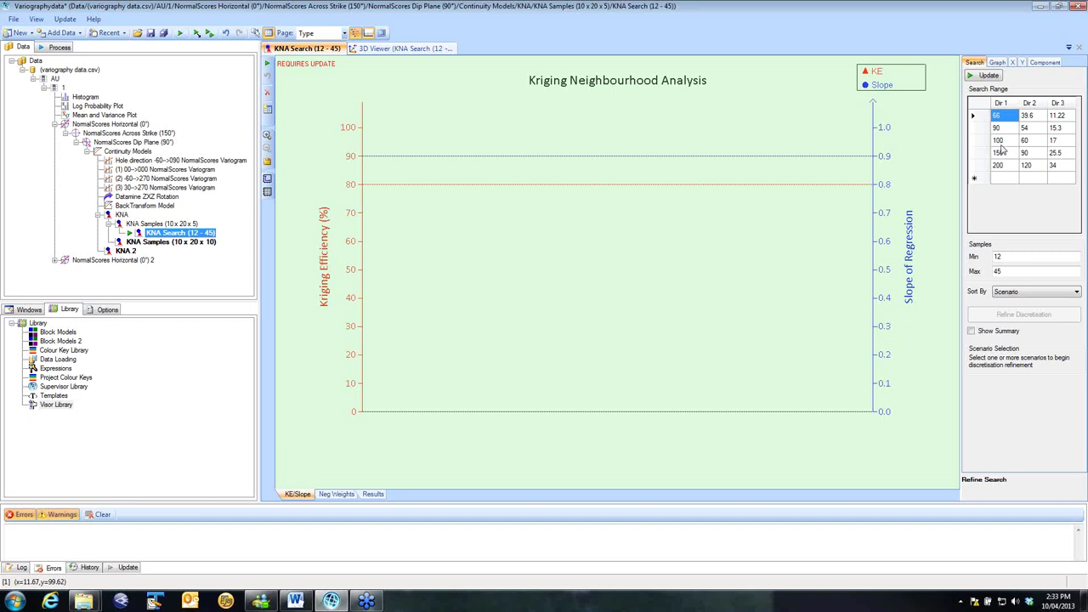
pyautogui.click(1011, 141)
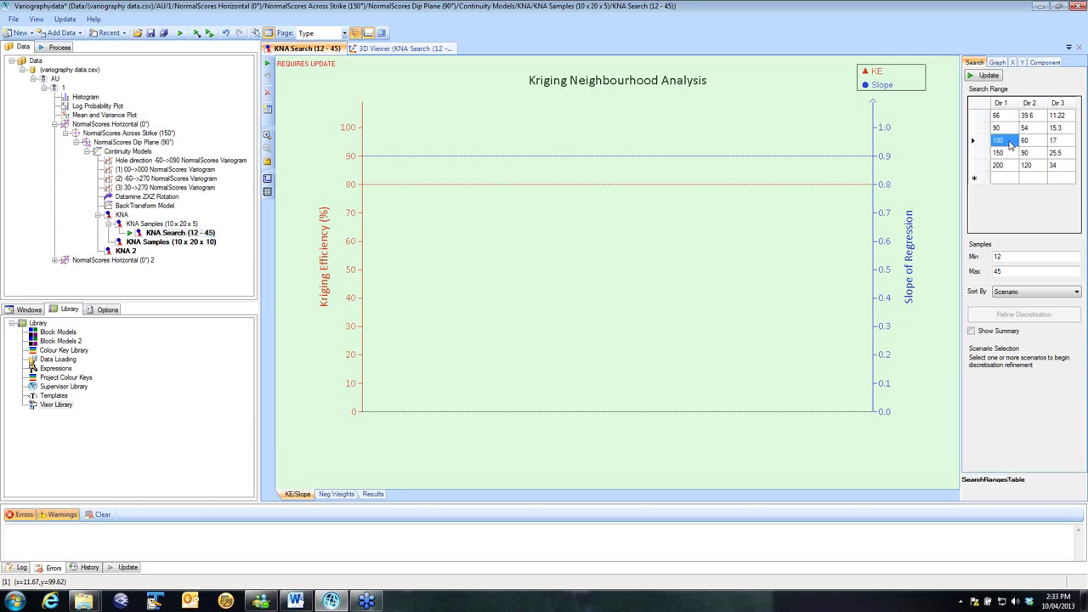
pyautogui.click(1029, 142)
pyautogui.click(1057, 141)
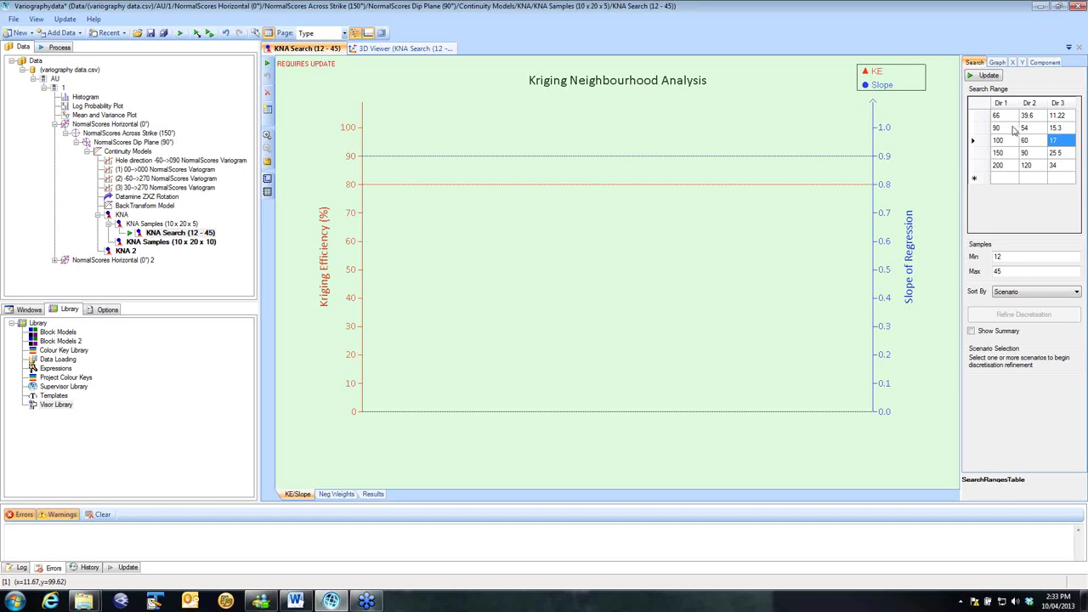
pyautogui.click(1003, 119)
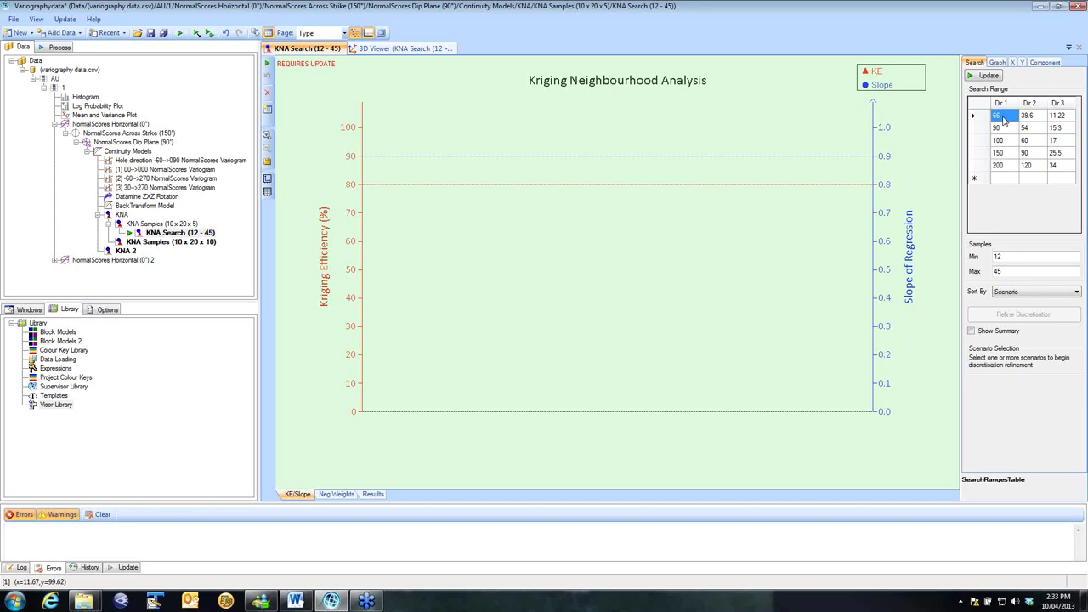
# Step: Set the first two search range scenarios to 20, 10, 5 and 50, 30, 15 for directions 1, 2 and 3
pyautogui.write('20')
pyautogui.press('Tab')
pyautogui.write('10')
pyautogui.press('Tab')
pyautogui.write('5')
pyautogui.press('Tab')
pyautogui.write('50')
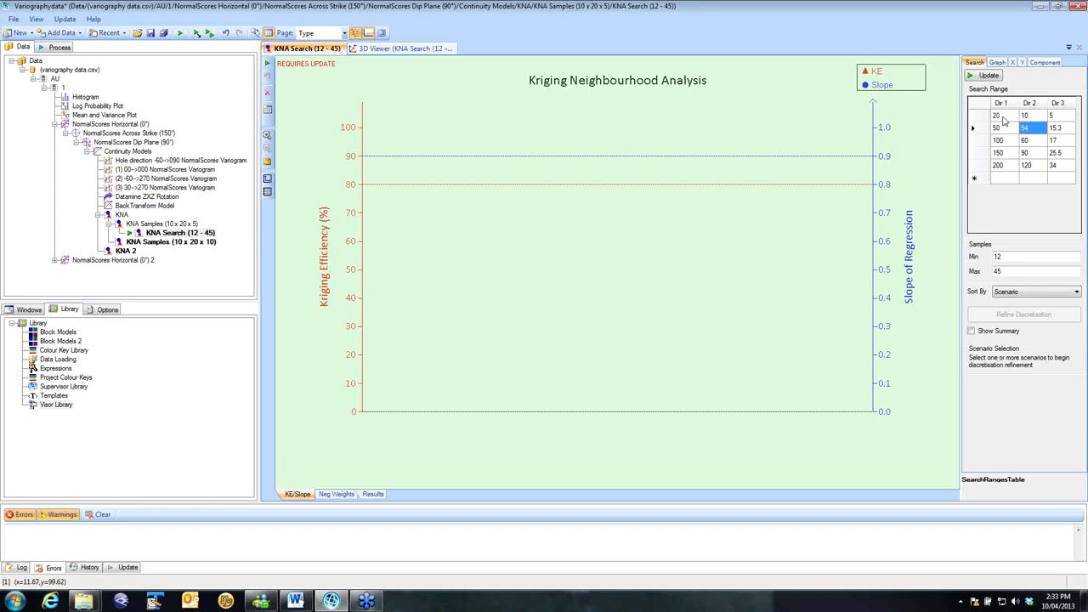
pyautogui.press('Tab')
pyautogui.write('30')
pyautogui.press('Tab')
pyautogui.write('15')
pyautogui.press('Tab')
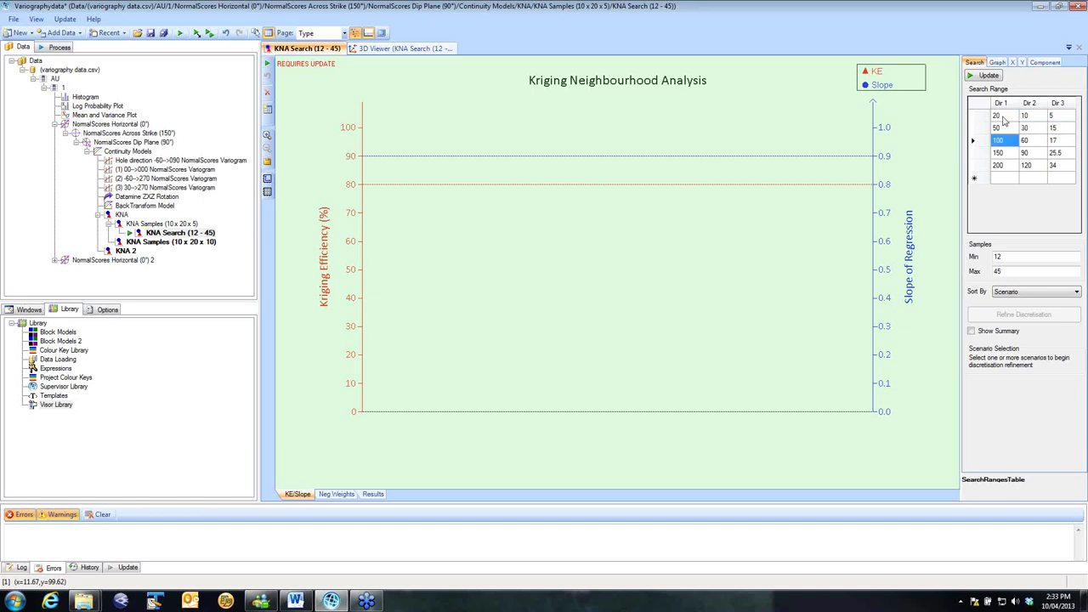
# Step: Set the third search range scenario to 100, 60, 30
pyautogui.press('Tab')
pyautogui.write('6')
pyautogui.press('Tab')
pyautogui.write('30')
pyautogui.press('Tab')
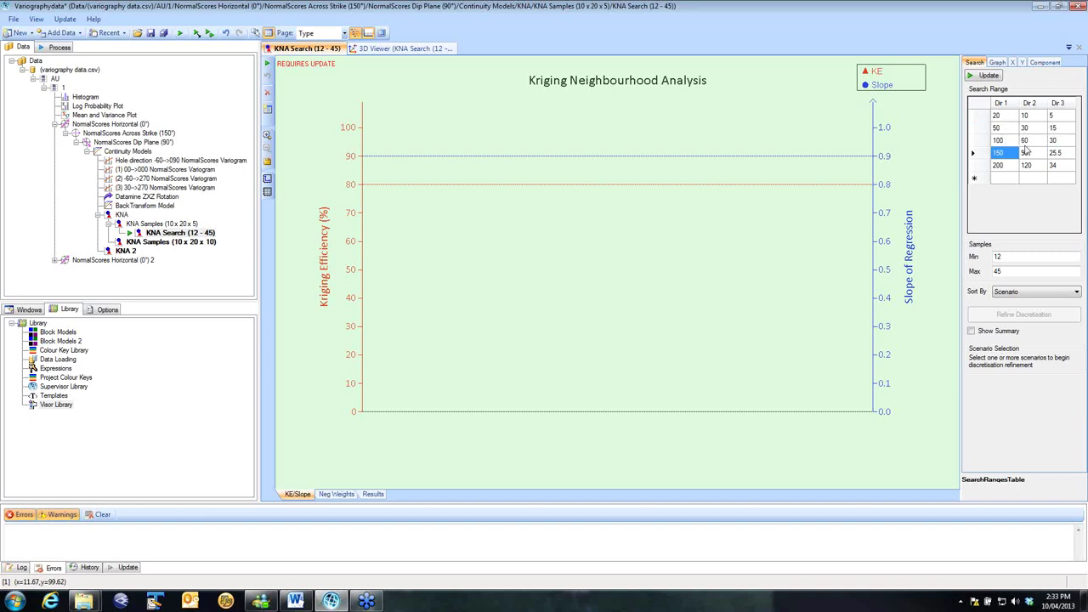
# Step: Set the last two search range scenarios to 200, 120, 60 and 400, 240, 120, and update the search analysis
pyautogui.write('200')
pyautogui.press('Tab')
pyautogui.write('100')
pyautogui.press('Tab')
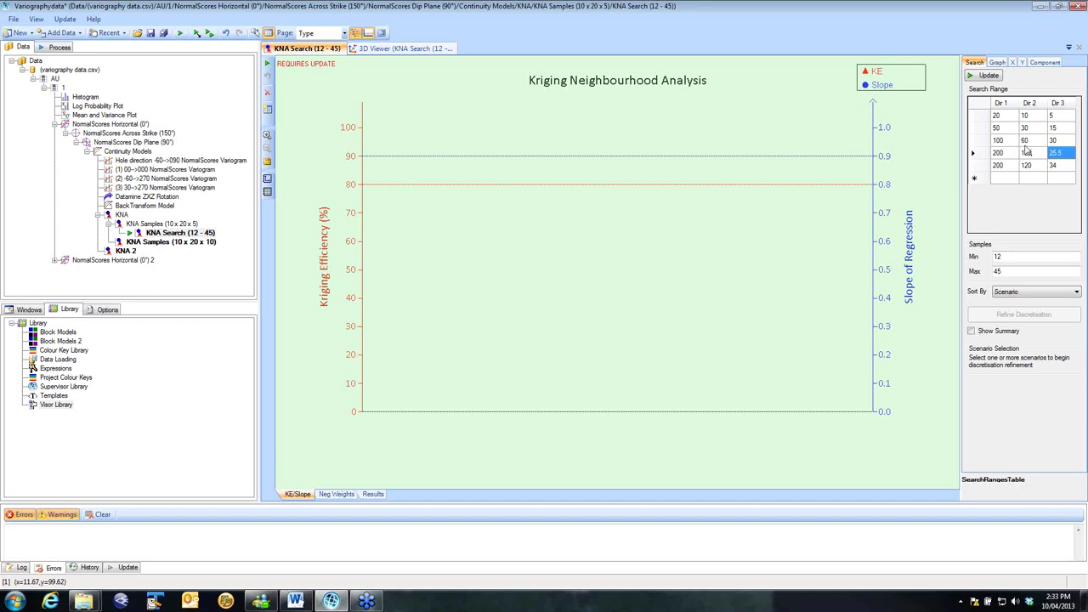
pyautogui.write('60')
pyautogui.press('Tab')
pyautogui.write('400')
pyautogui.press('Tab')
pyautogui.write('240')
pyautogui.press('Tab')
pyautogui.write('120')
pyautogui.click(1026, 152)
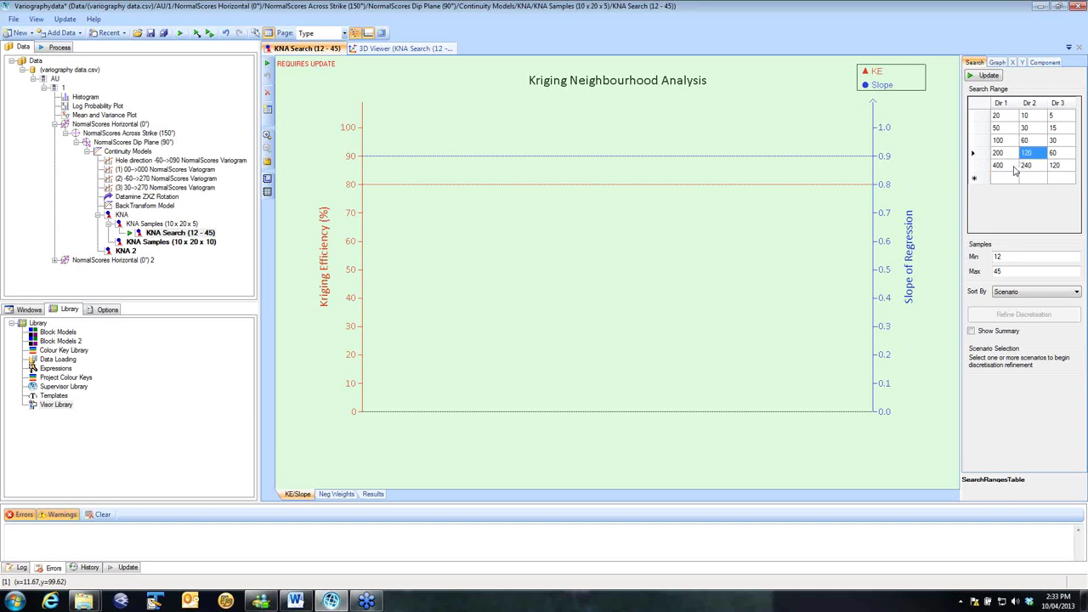
pyautogui.click(987, 76)
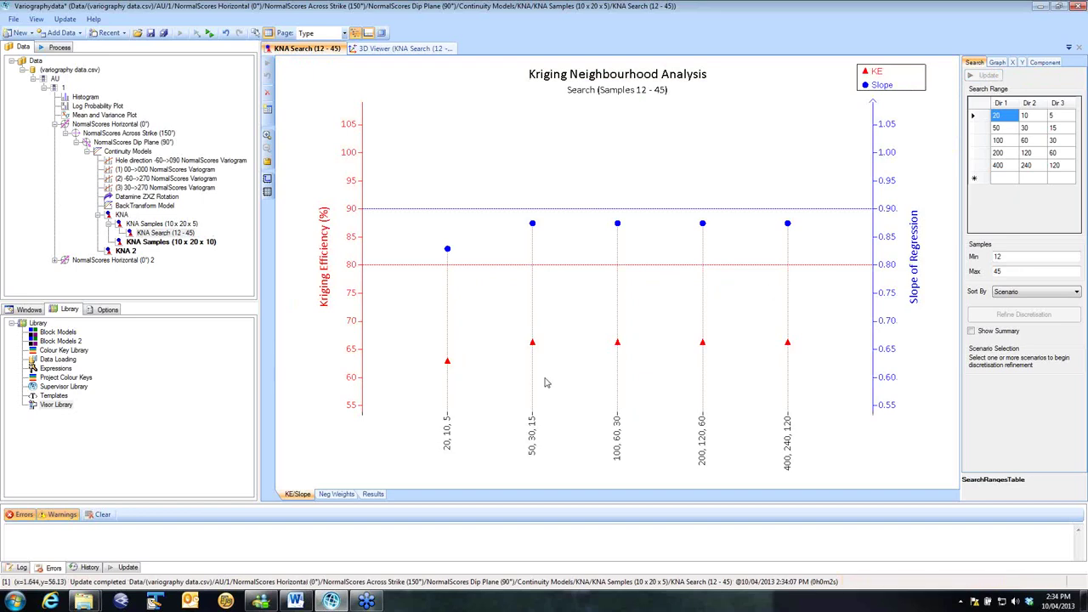
# Step: Show the KNA parameter summary on the search plot and inspect the 50, 30, 15 and 100, 60, 30 scenarios
pyautogui.click(972, 330)
pyautogui.moveTo(440, 115); pyautogui.dragTo(453, 125)
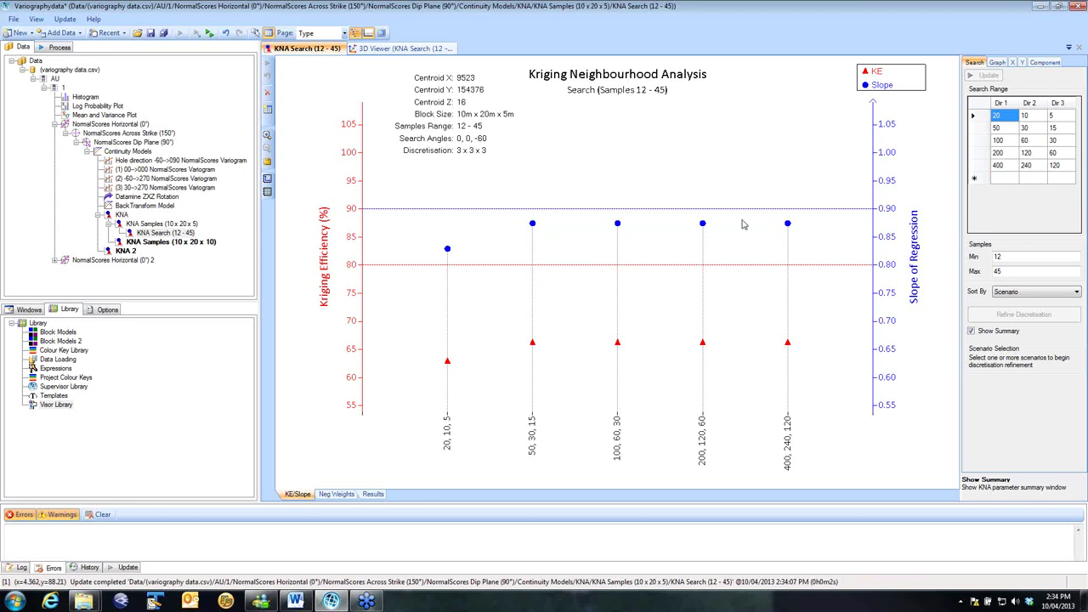
pyautogui.moveTo(535, 227)
pyautogui.moveTo(619, 226)
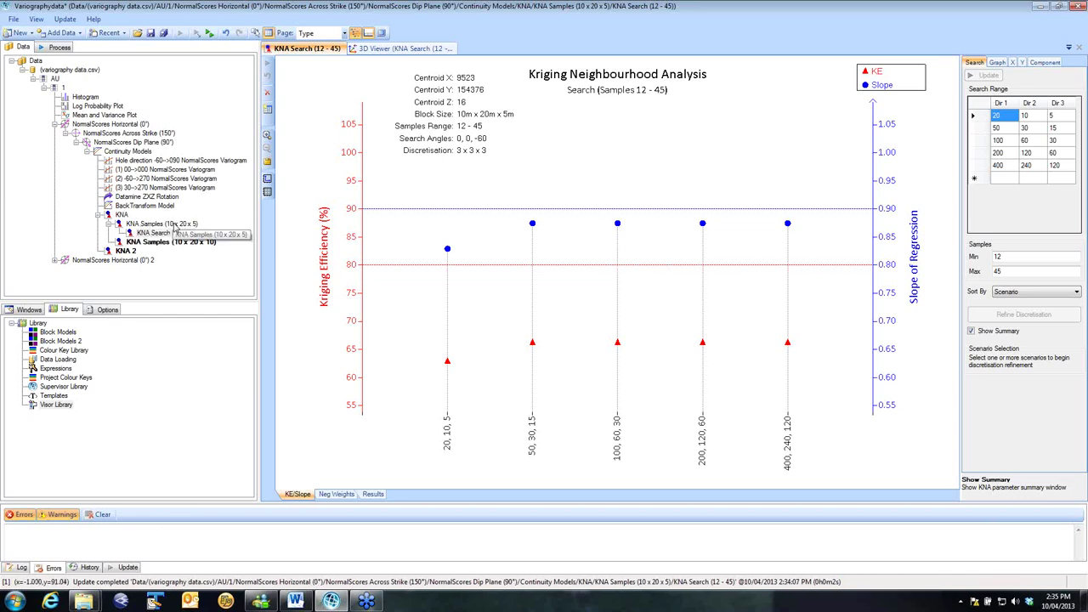
# Step: Check the kriging efficiency and slope at 45 samples in KNA Samples (10 x 20 x 5), and return to KNA Search (12 - 45)
pyautogui.click(162, 223)
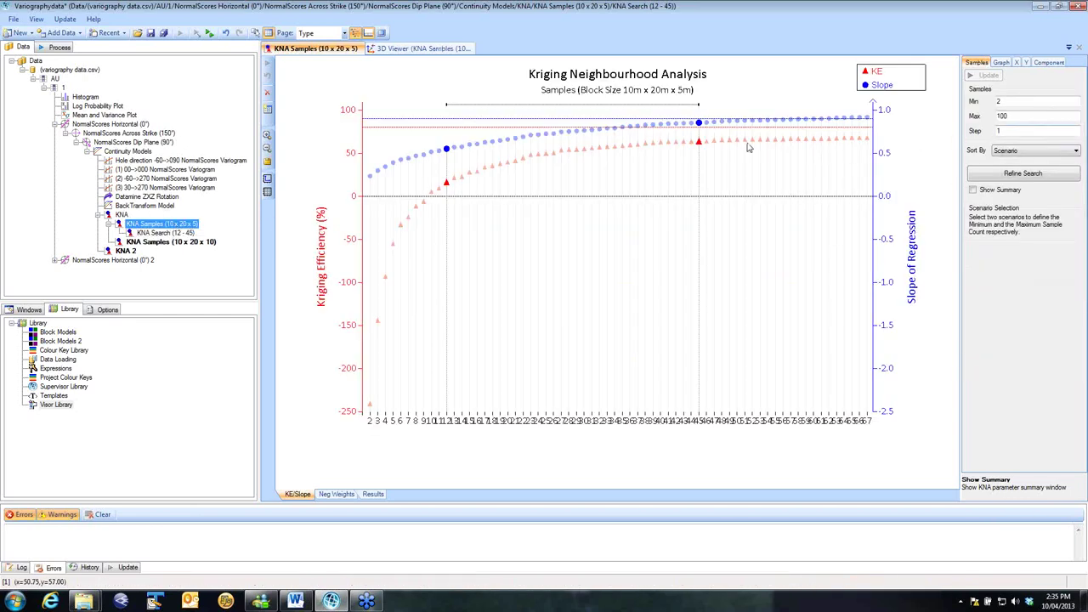
pyautogui.moveTo(710, 147)
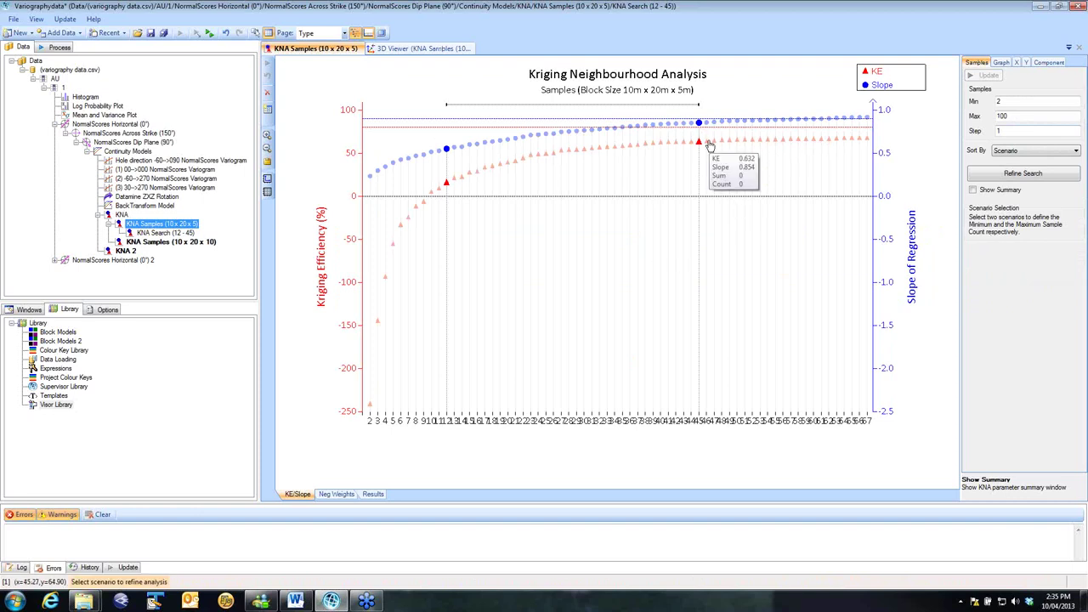
pyautogui.click(164, 233)
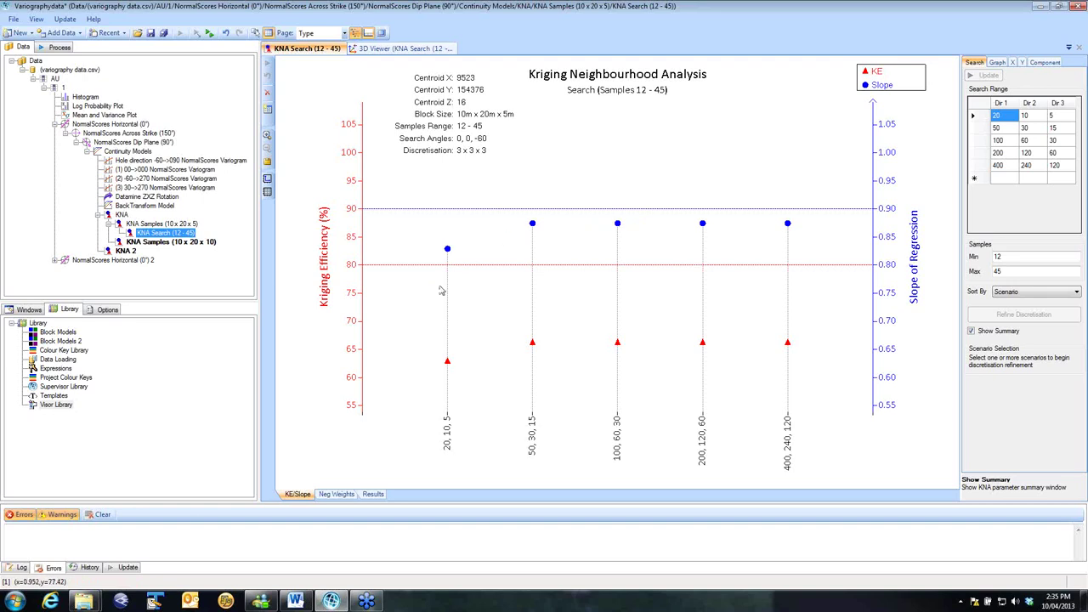
# Step: Select the 50, 30, 15 search scenario and open a discretisation refinement created from it
pyautogui.click(533, 226)
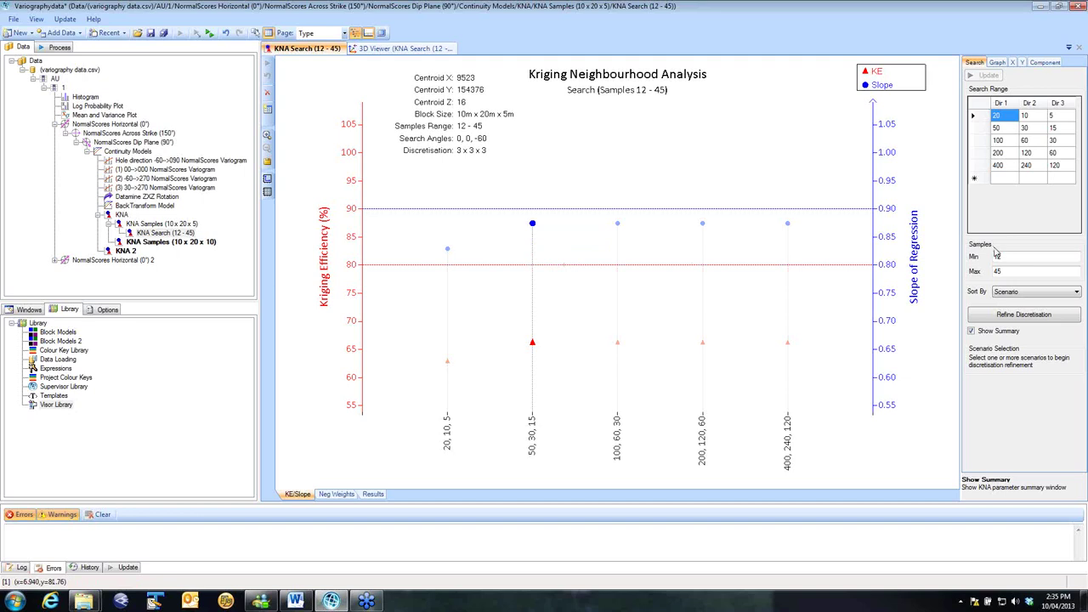
pyautogui.click(1011, 316)
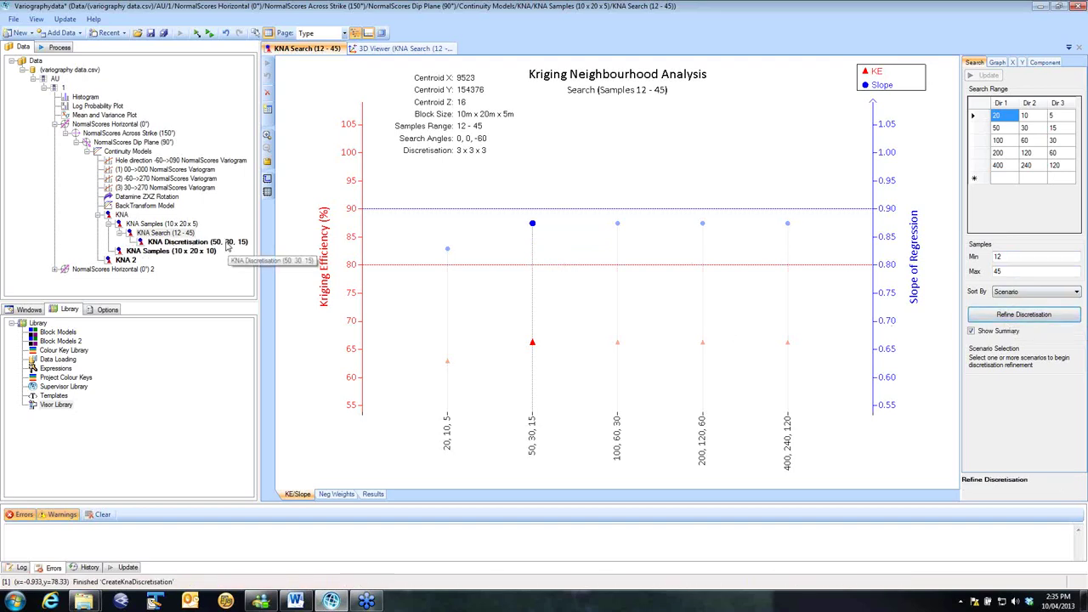
pyautogui.click(228, 245)
# Step: Show the parameter summary on the discretisation plot and update the block discretisation analysis
pyautogui.click(972, 306)
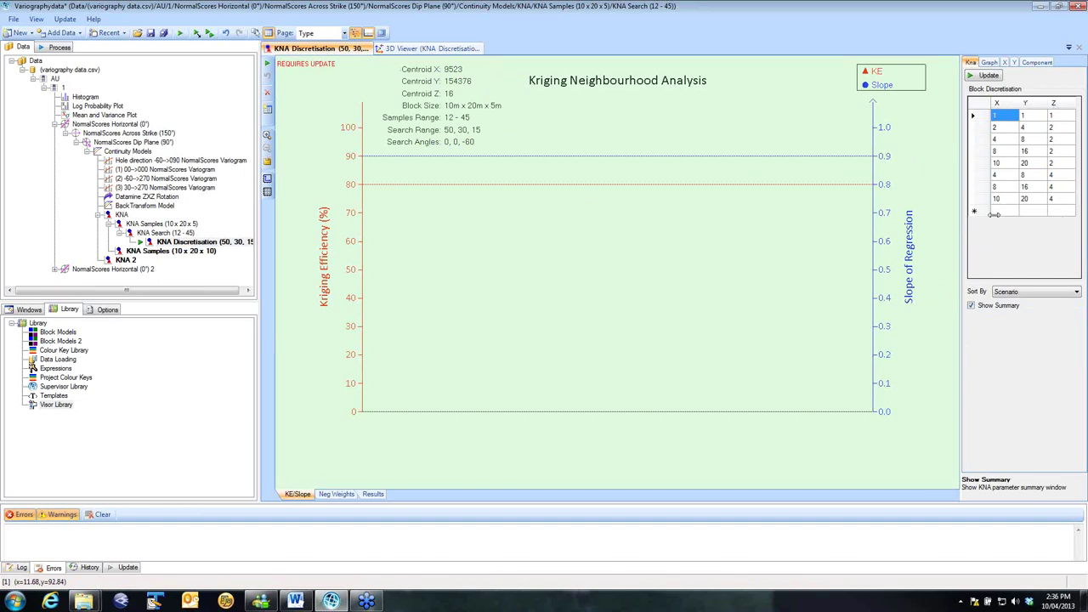
pyautogui.click(986, 76)
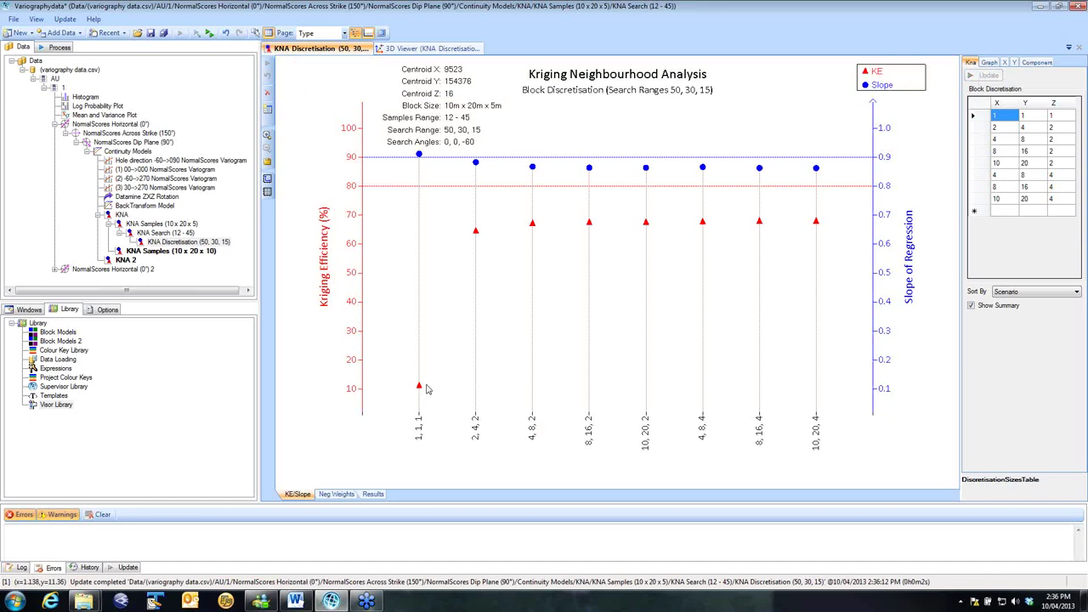
pyautogui.moveTo(420, 389)
pyautogui.moveTo(533, 228)
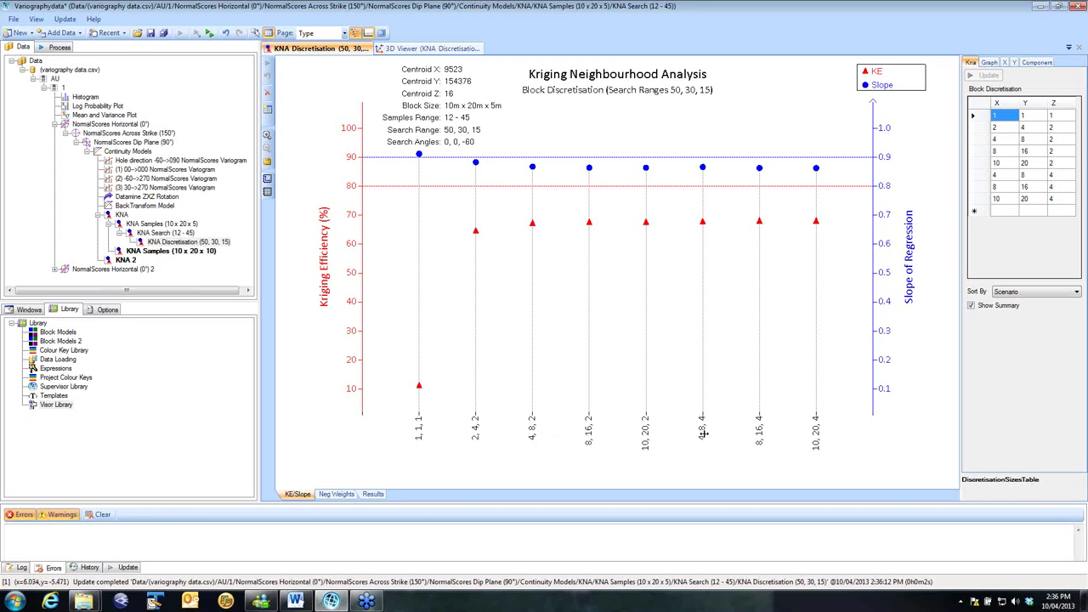
# Step: Select the 4, 8, 2 block discretisation scenario on the KE/Slope plot
pyautogui.moveTo(532, 172)
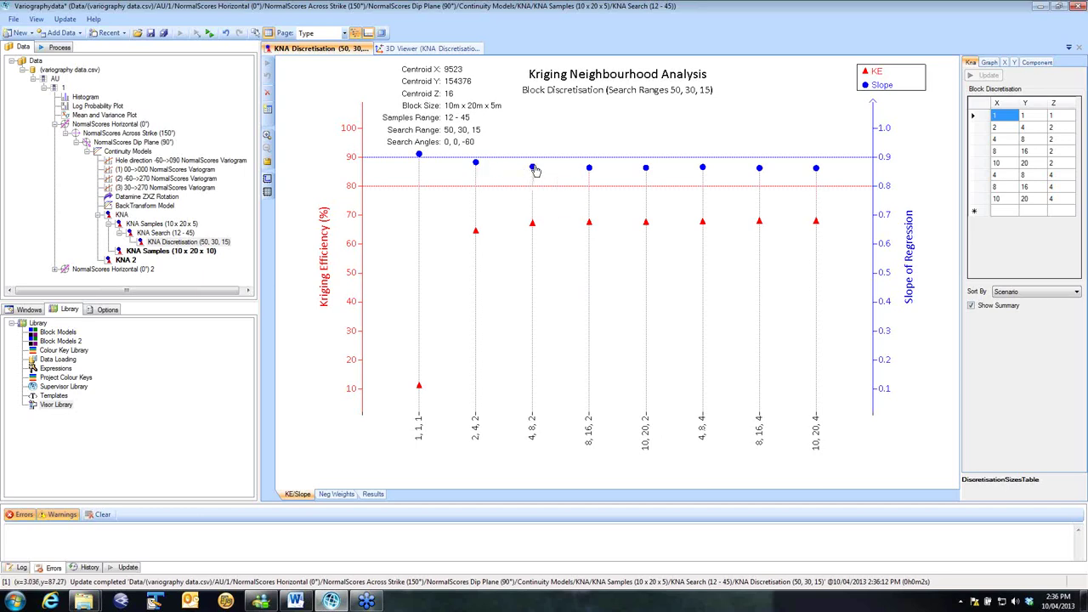
pyautogui.click(533, 169)
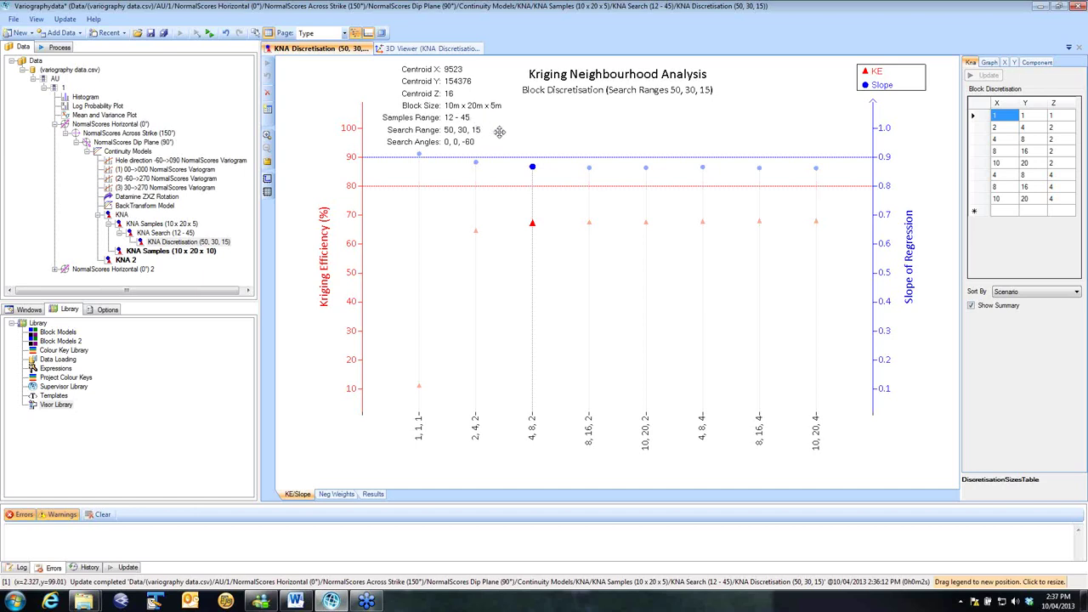
pyautogui.moveTo(534, 171)
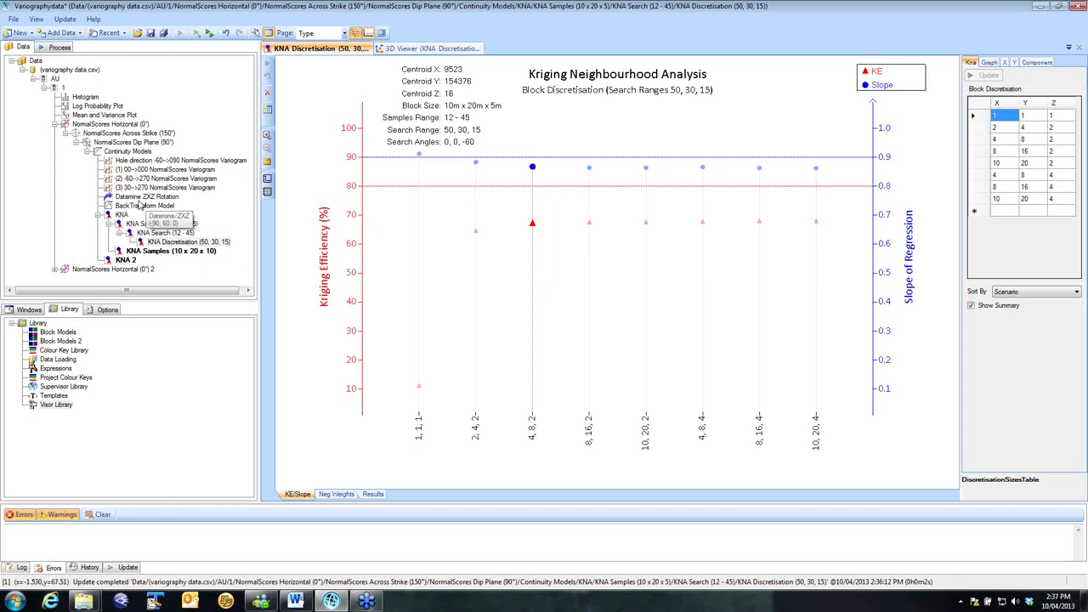
# Step: Expand NormalScores Horizontal (0°) 2 and review its continuity models and directional variograms
pyautogui.moveTo(122, 214); pyautogui.dragTo(165, 231)
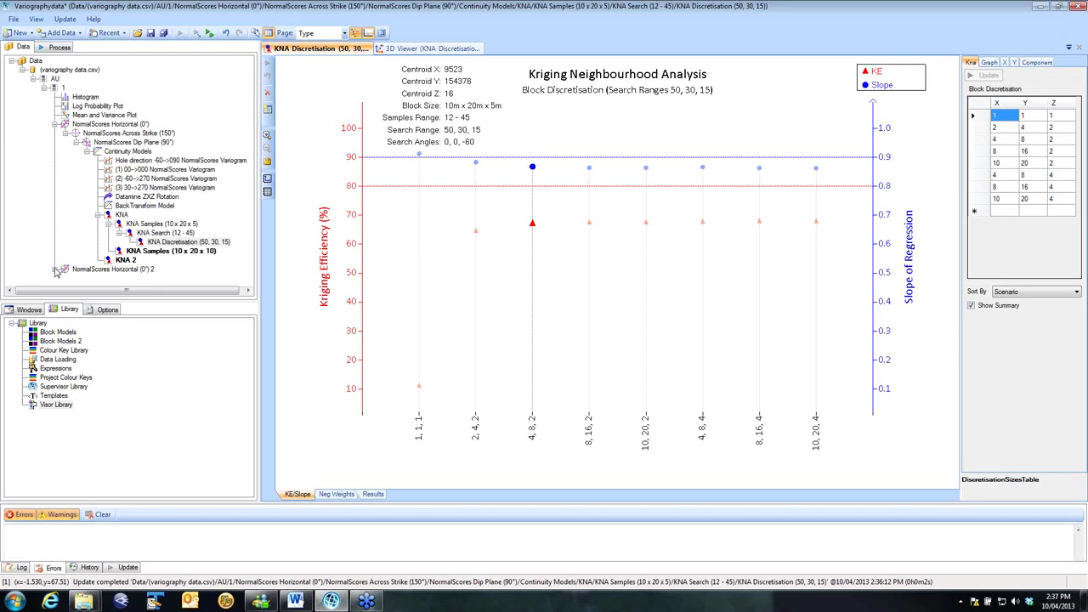
pyautogui.click(54, 269)
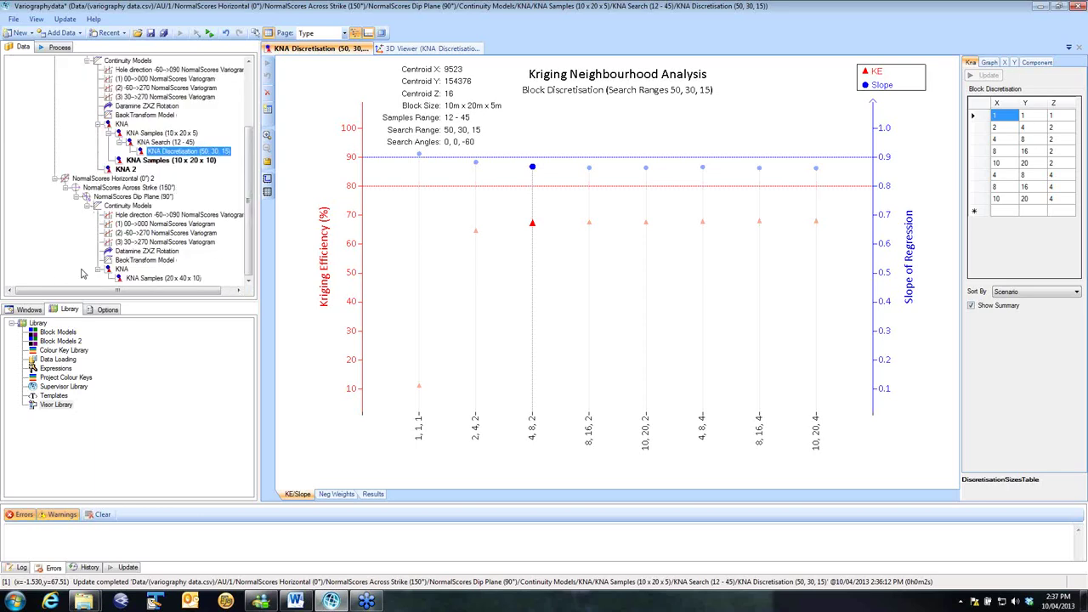
pyautogui.click(146, 206)
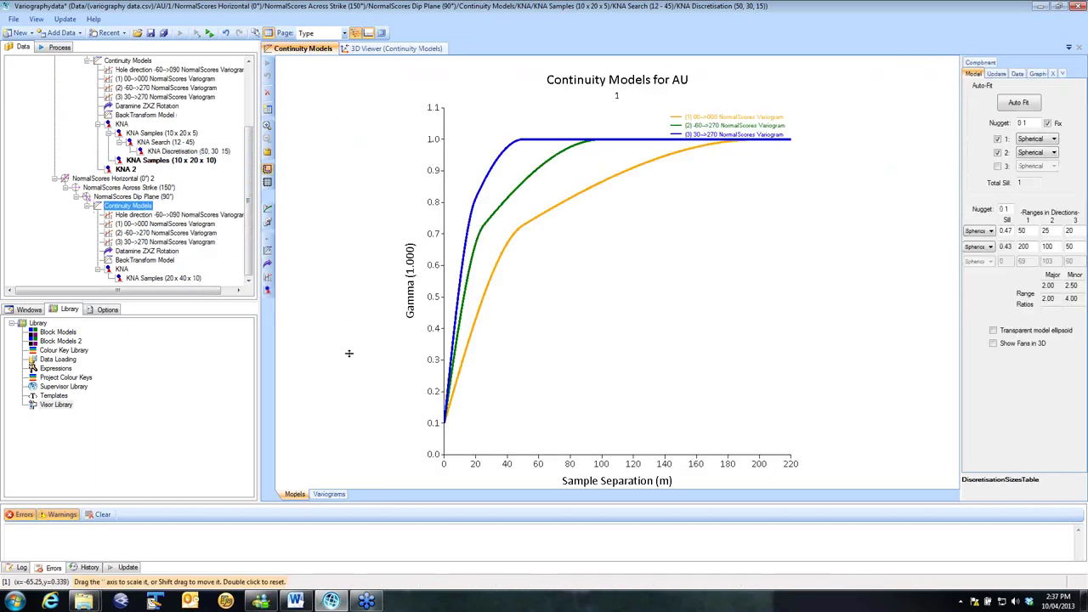
pyautogui.click(338, 494)
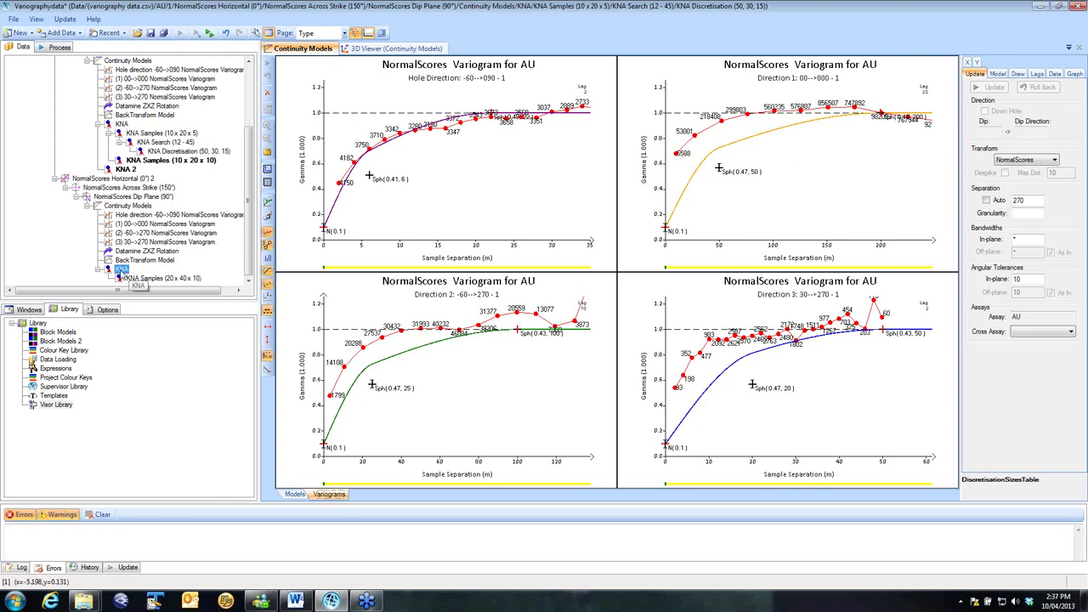
# Step: Display the block size KNA plots of both continuity models side by side and narrow the data tree to enlarge them
pyautogui.click(122, 271)
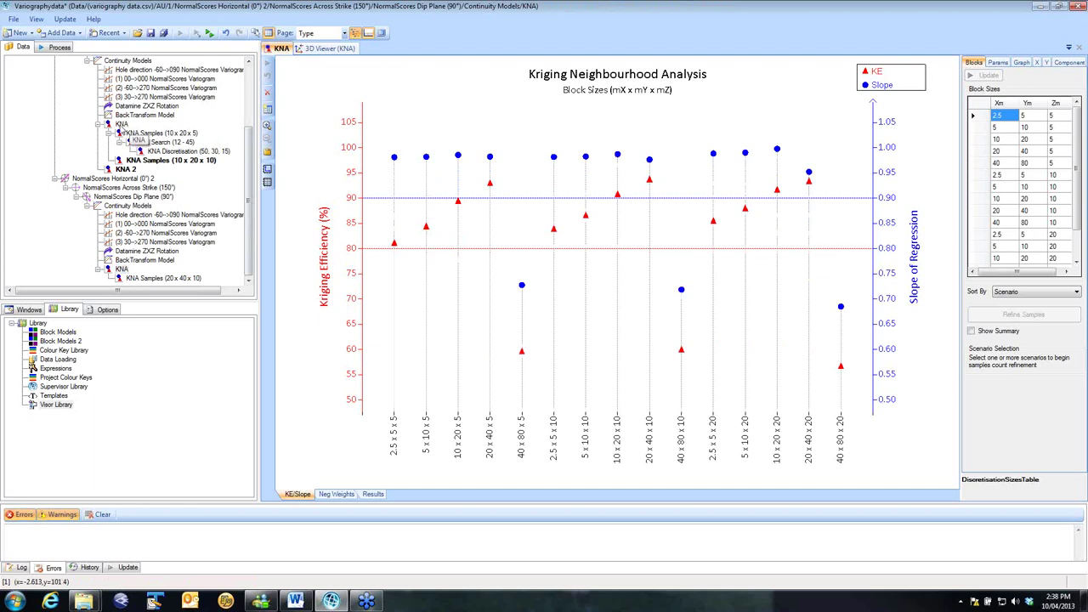
pyautogui.keyDown('ctrl'); pyautogui.click(120, 128); pyautogui.keyUp('ctrl')
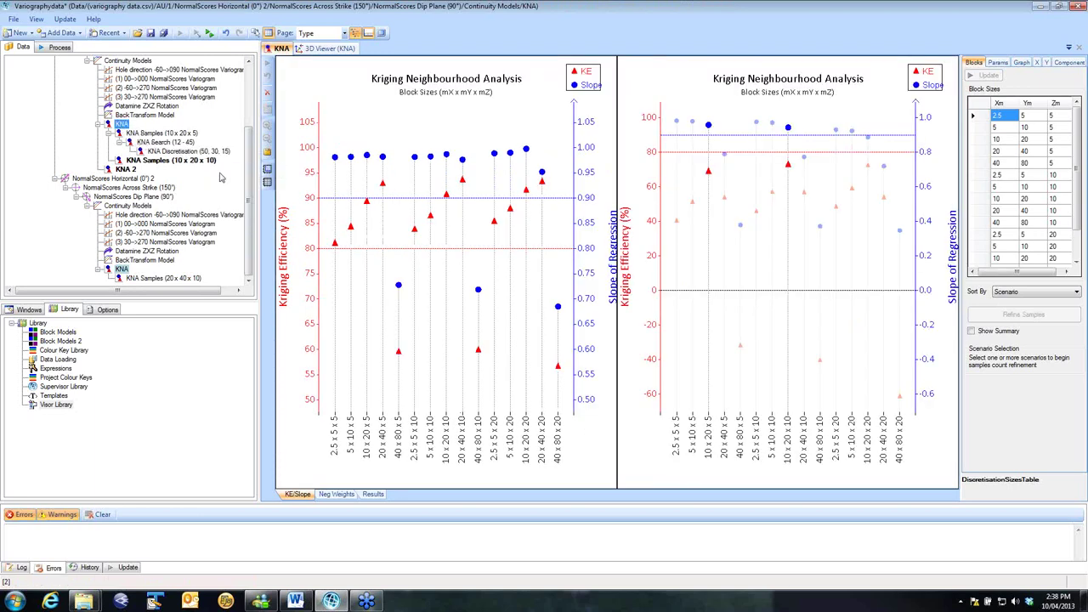
pyautogui.moveTo(261, 185); pyautogui.dragTo(158, 179)
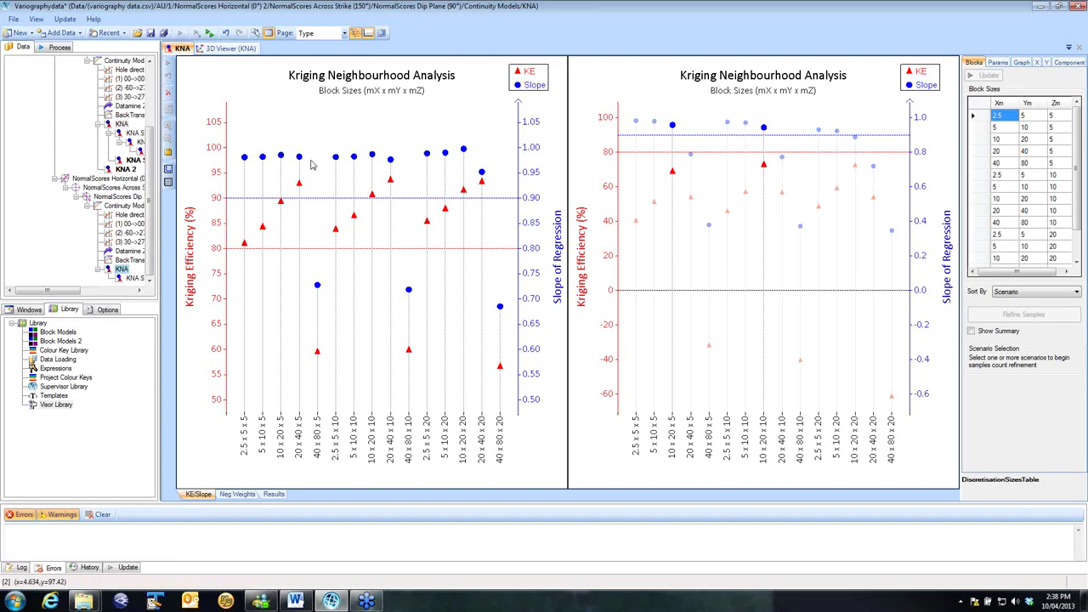
# Step: Select the 10 x 20 x 5 block size in the second model's KNA and compare it with the first model
pyautogui.moveTo(301, 160)
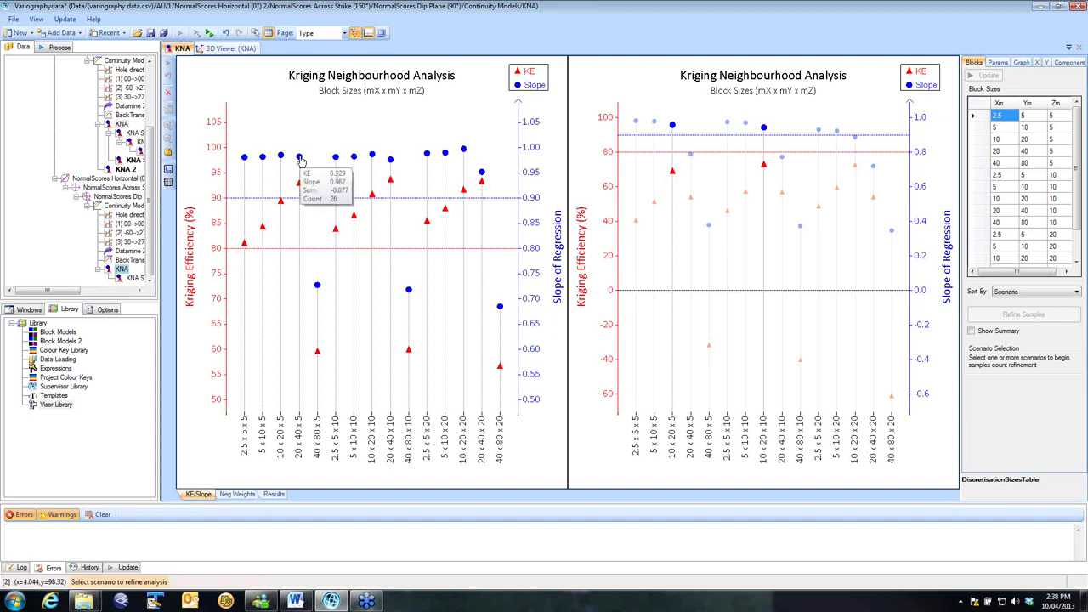
pyautogui.click(281, 158)
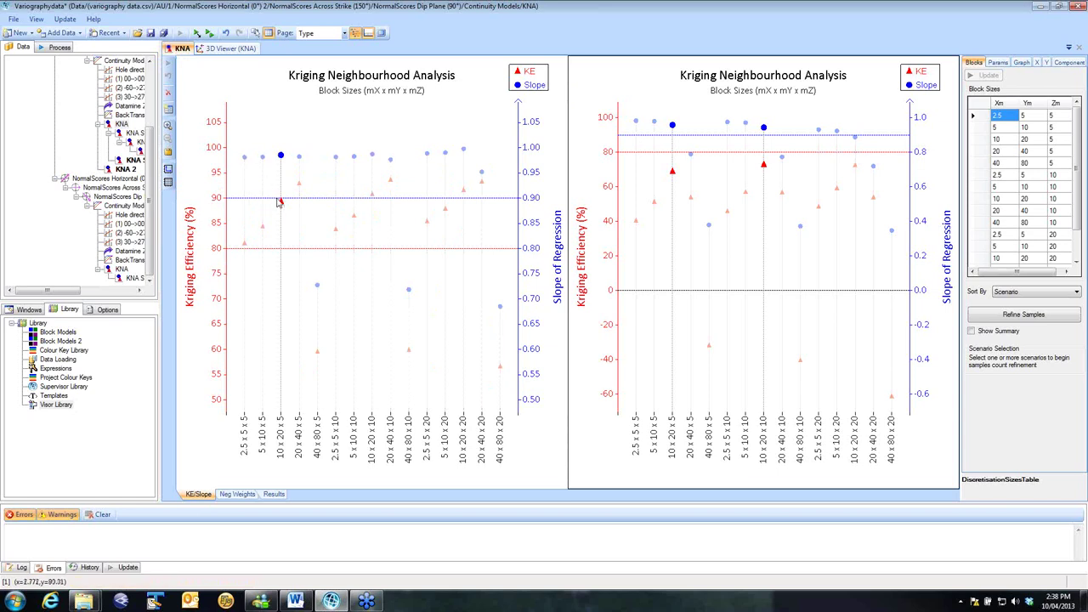
pyautogui.moveTo(282, 205)
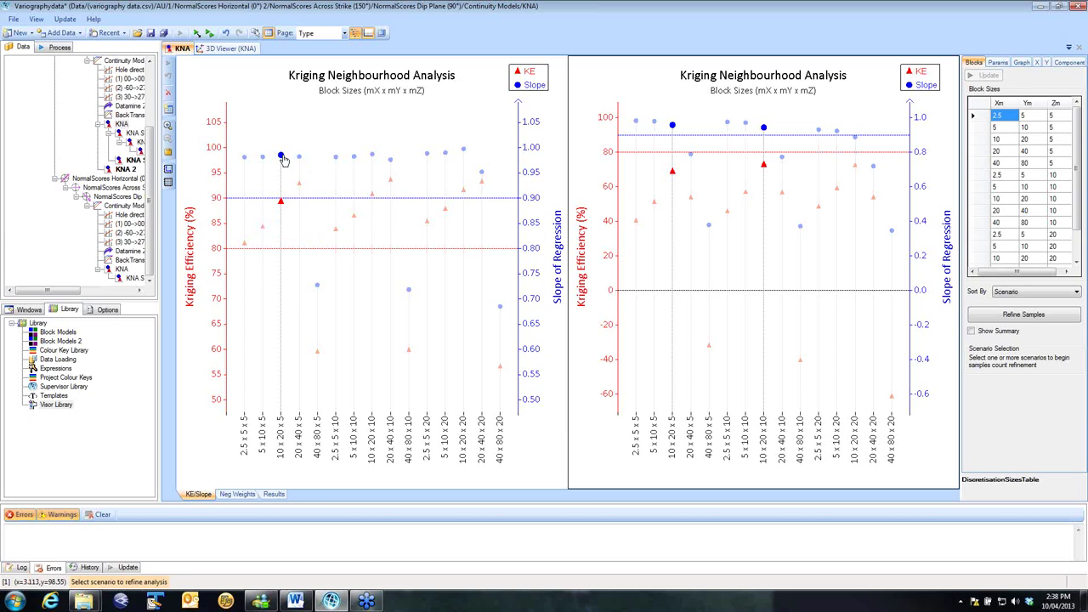
pyautogui.moveTo(284, 161)
pyautogui.moveTo(673, 175)
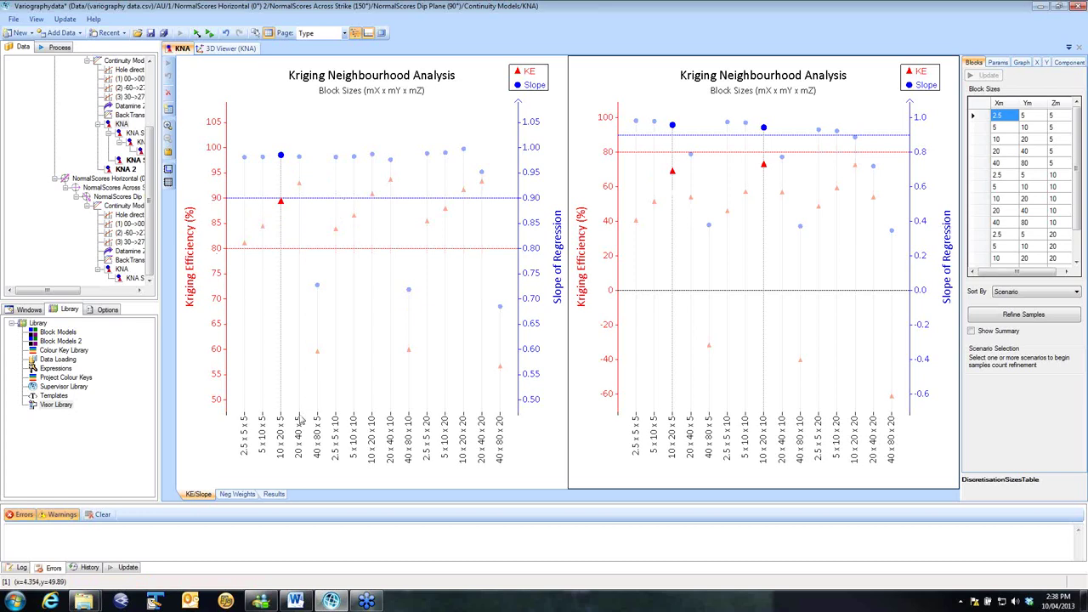
# Step: Review the second model's negative weights, add the 20 x 40 x 5 block size to the selection, and return to the KE/Slope plots
pyautogui.click(246, 497)
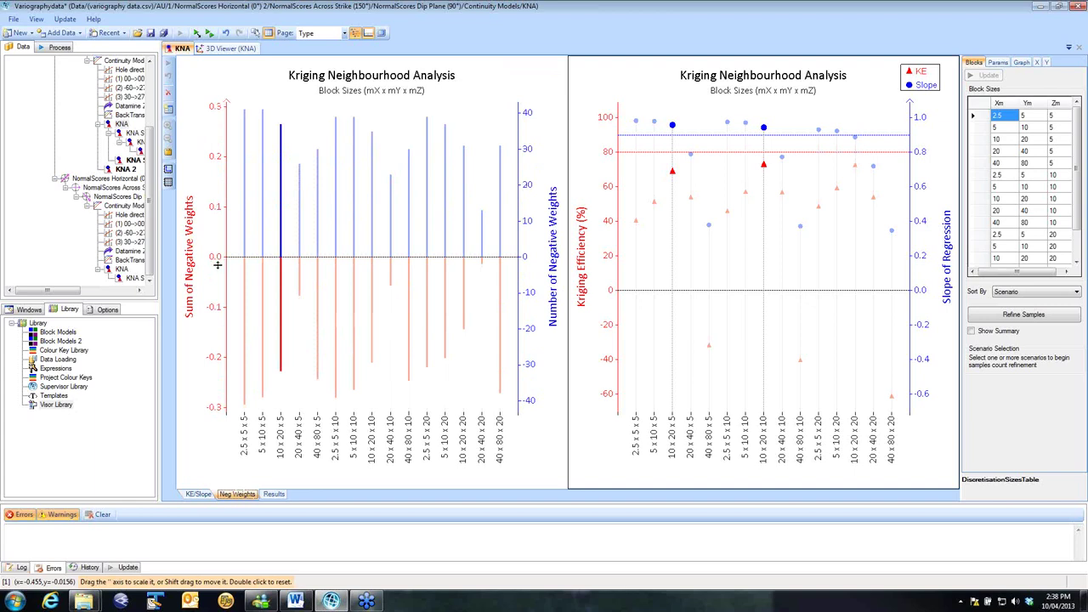
pyautogui.moveTo(246, 301)
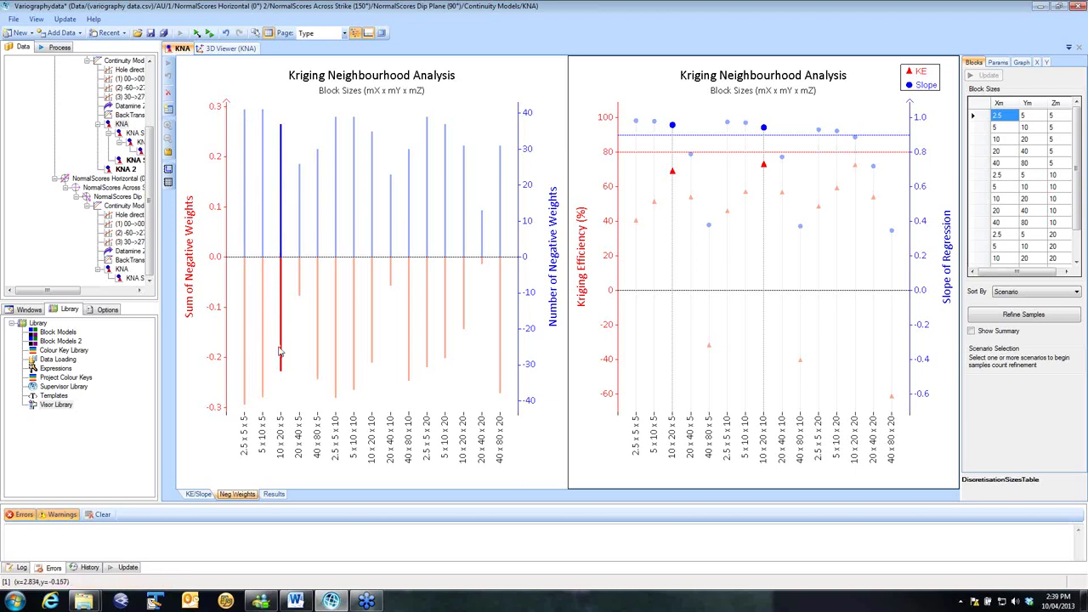
pyautogui.click(300, 206)
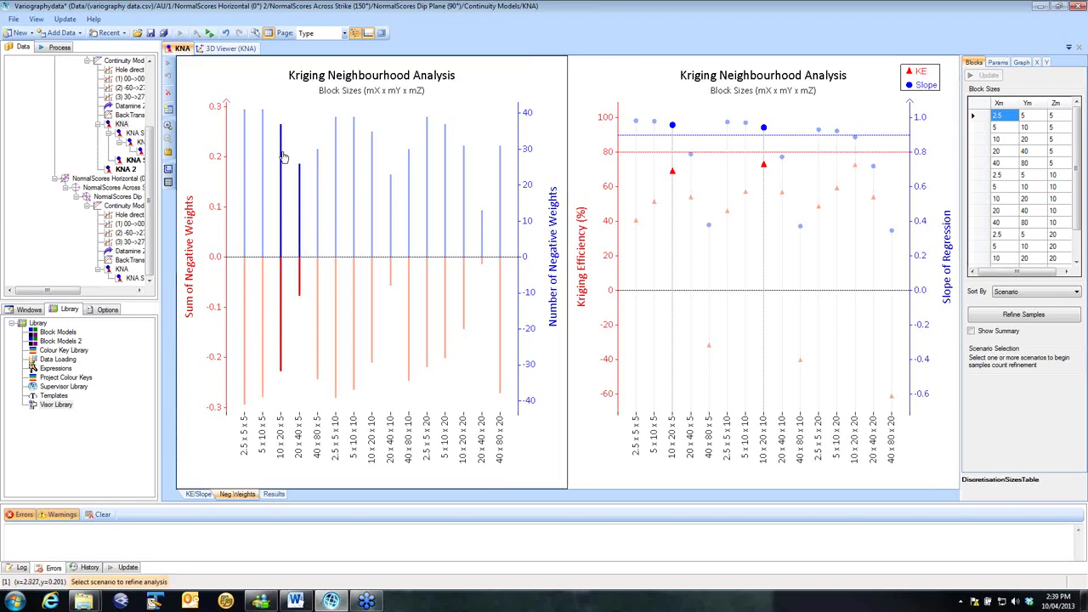
pyautogui.click(198, 494)
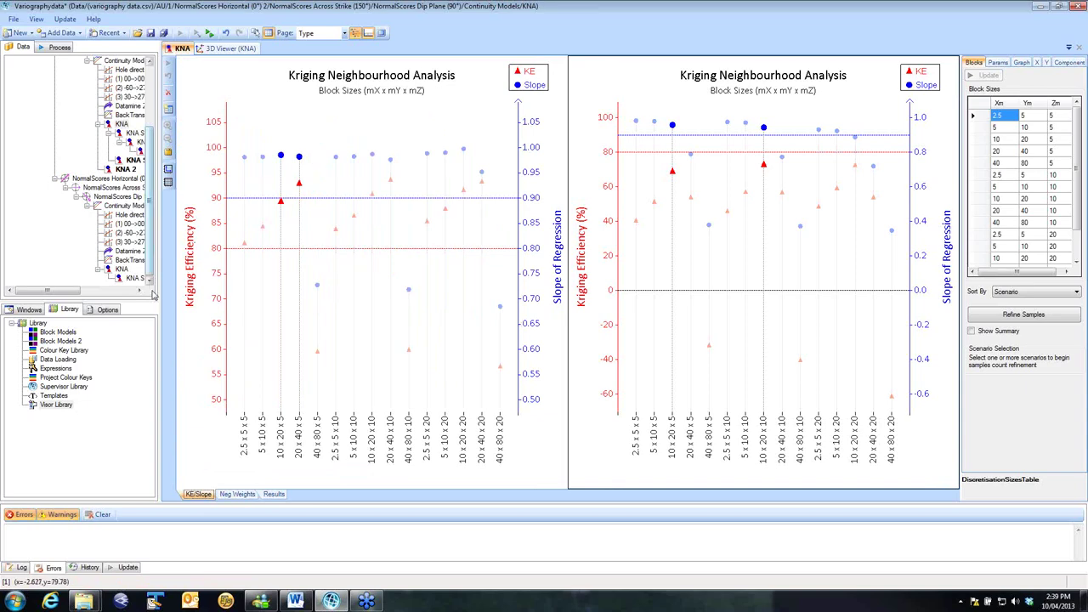
pyautogui.moveTo(159, 298); pyautogui.dragTo(188, 297)
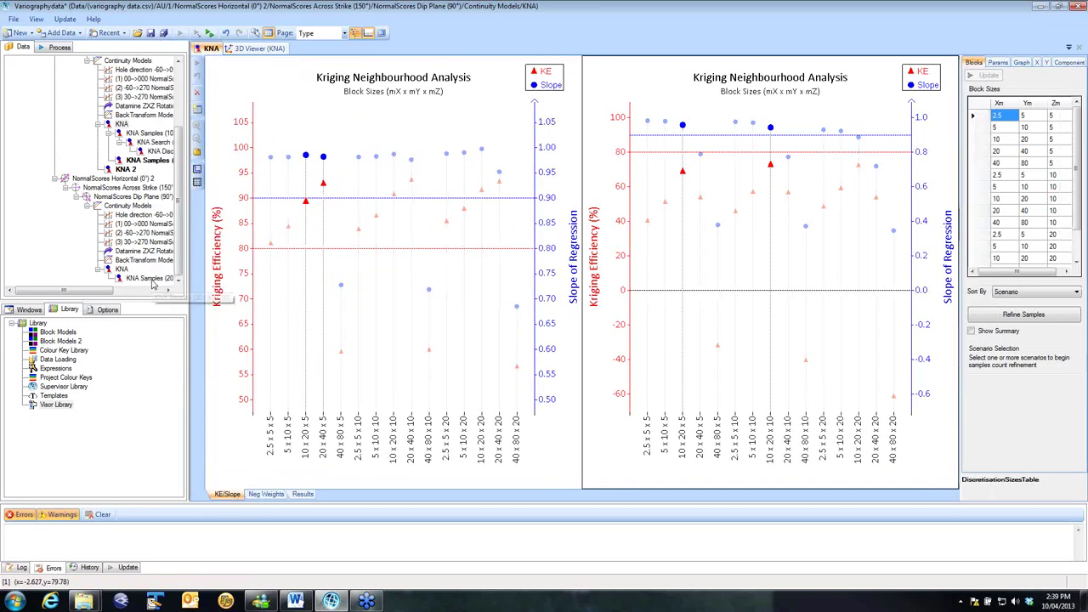
# Step: Display the second model's KNA Samples (20 x 40 x 10) beside the first model's KNA Samples (10 x 20 x 5) and compare their minimum sample scenarios
pyautogui.click(149, 279)
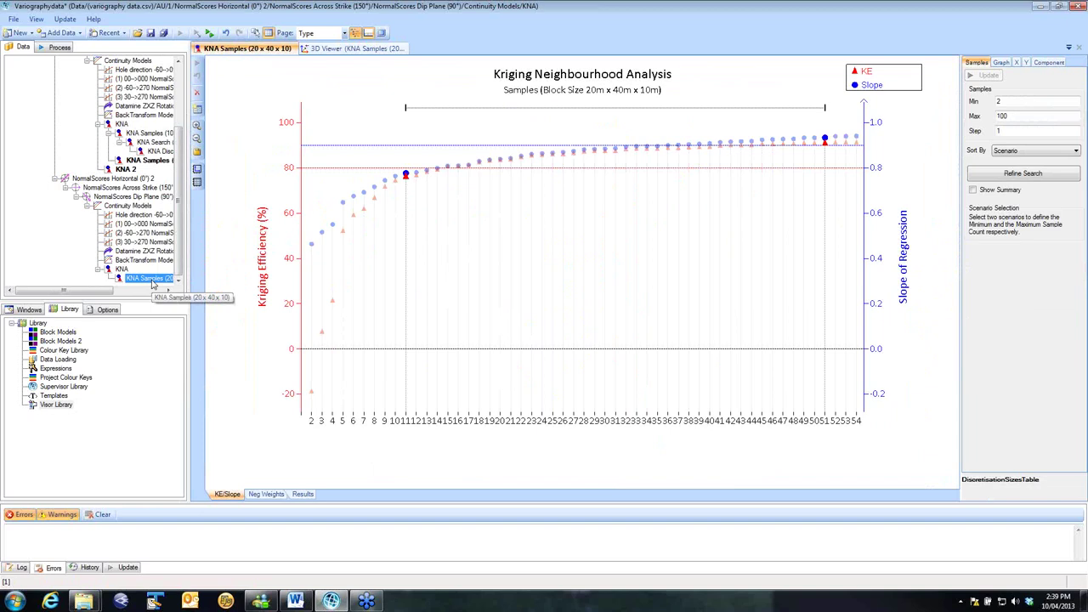
pyautogui.keyDown('ctrl'); pyautogui.click(150, 133); pyautogui.keyUp('ctrl')
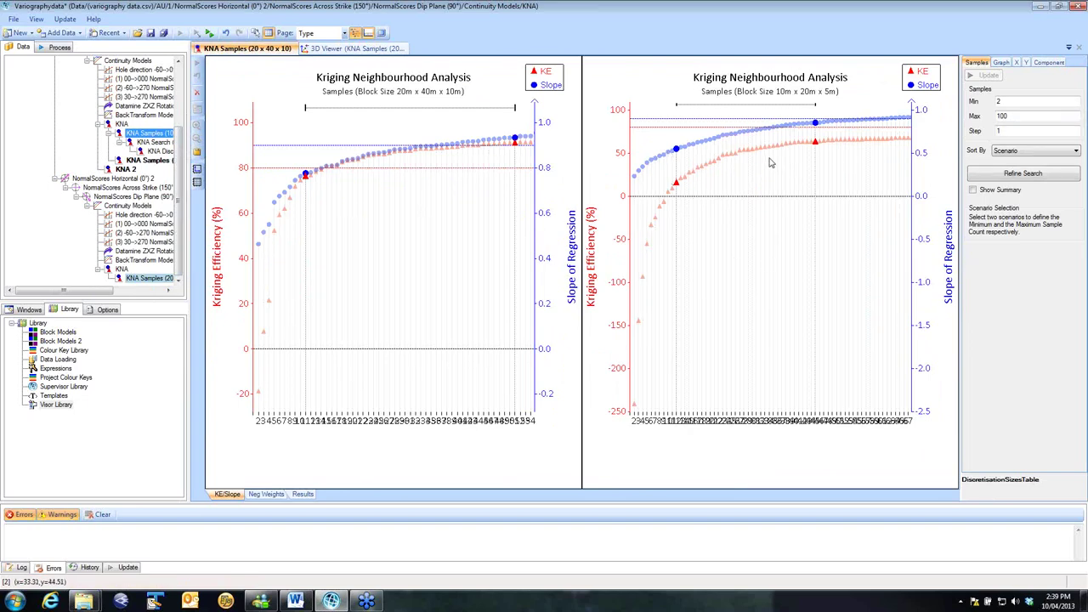
pyautogui.moveTo(677, 155)
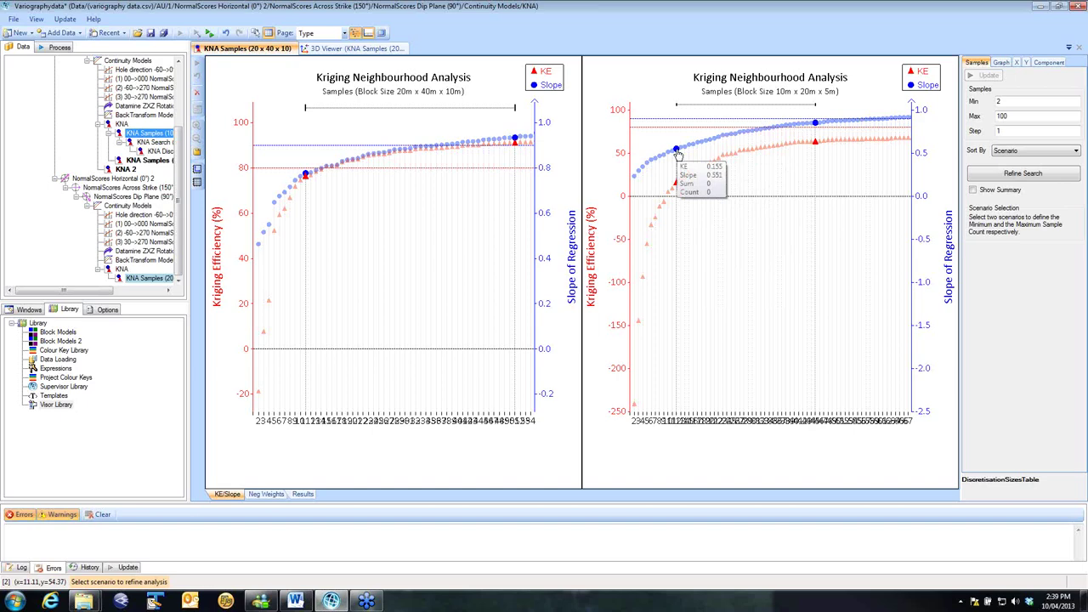
pyautogui.moveTo(307, 177)
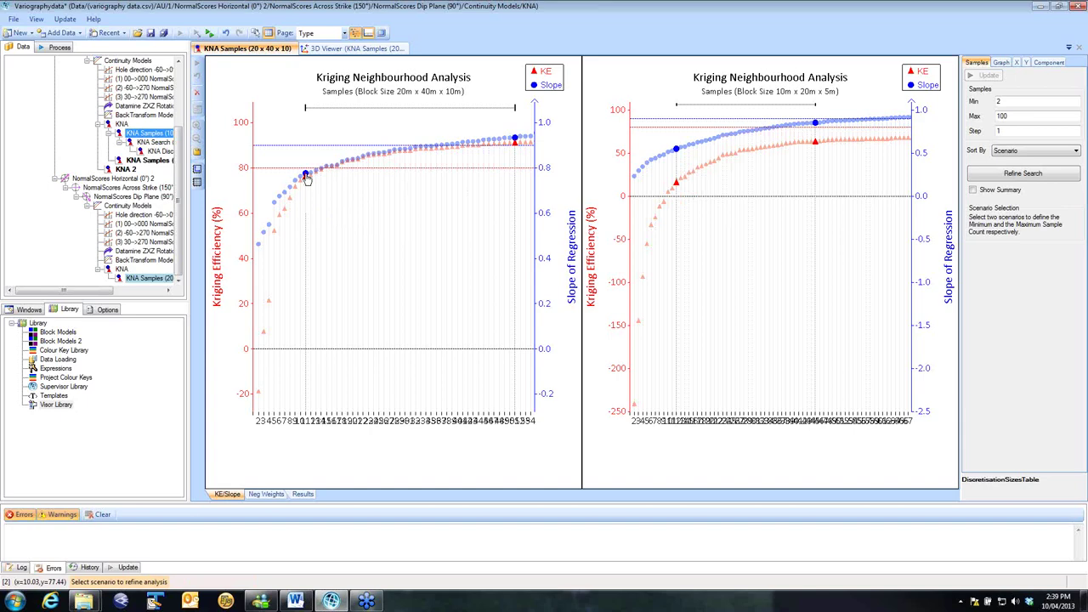
# Step: Examine the negative weights of the second model's KNA Samples (20 x 40 x 10), first in the side-by-side view and then alone
pyautogui.click(275, 497)
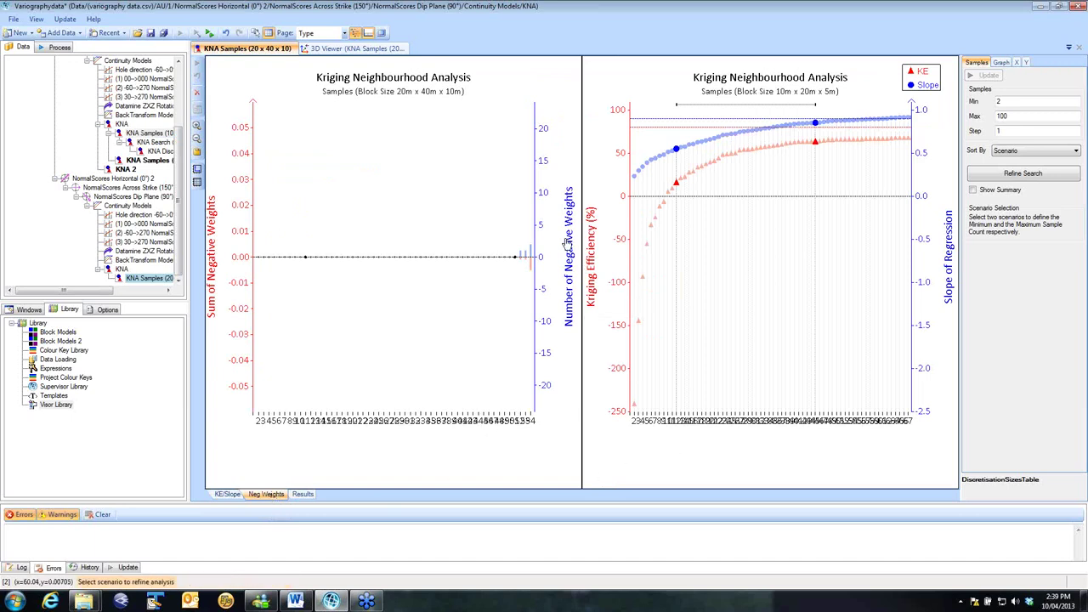
pyautogui.click(522, 274)
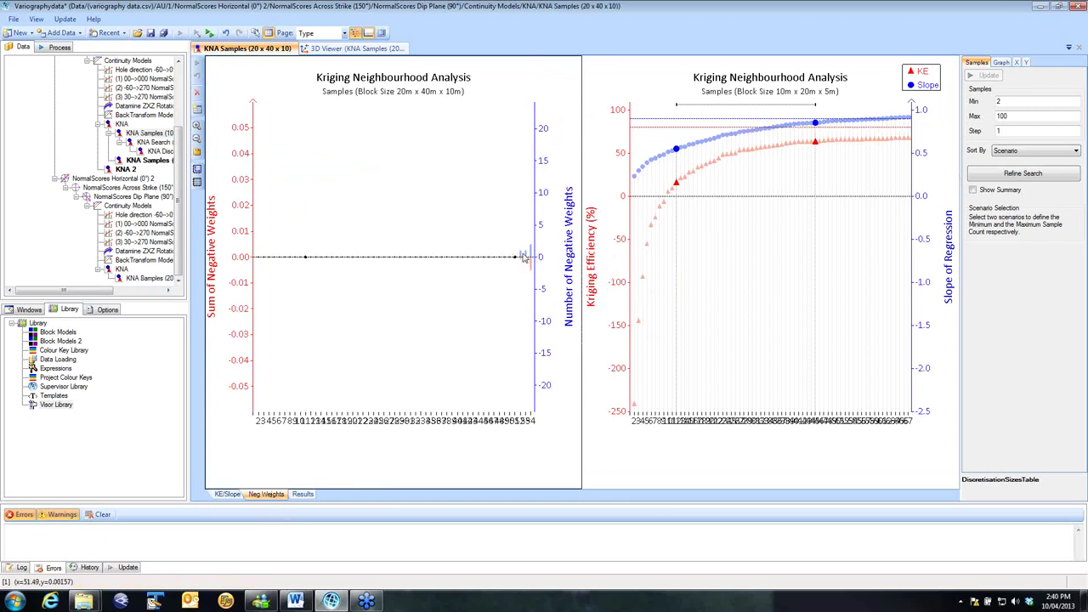
pyautogui.click(680, 476)
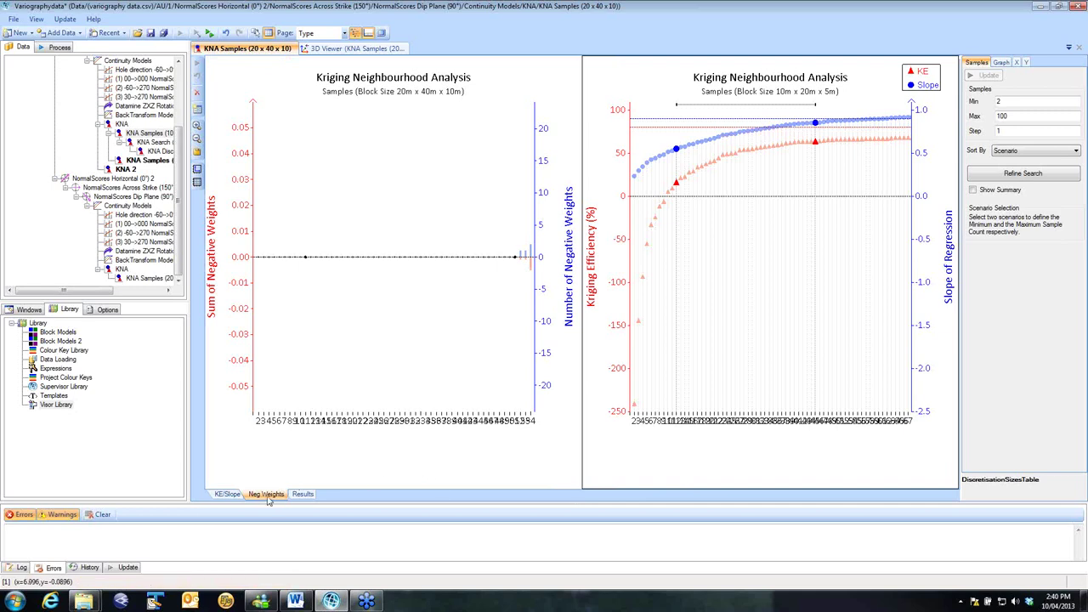
pyautogui.click(312, 443)
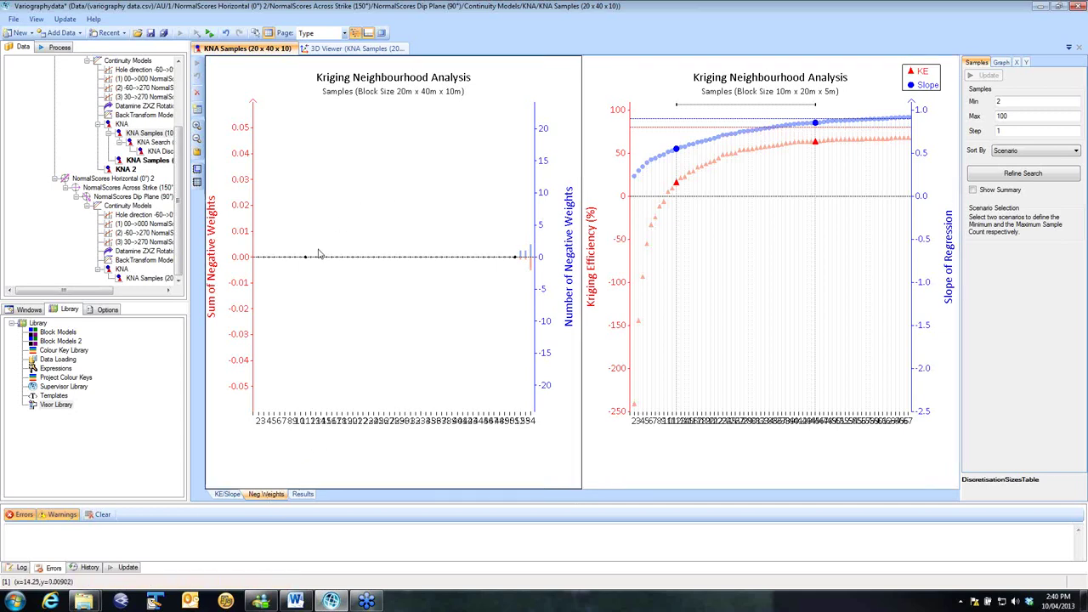
pyautogui.click(149, 278)
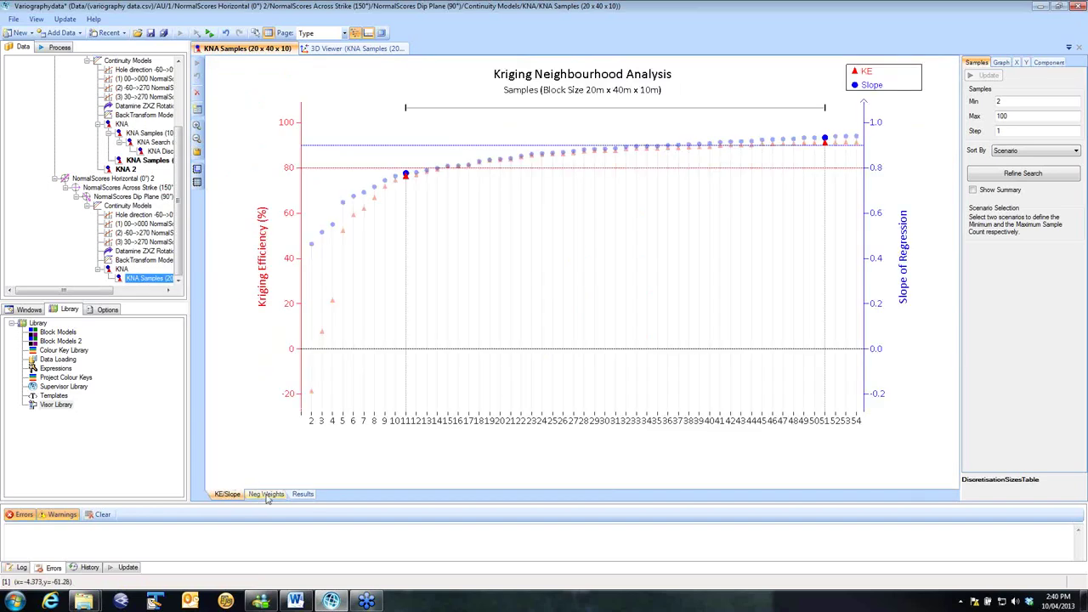
pyautogui.click(266, 494)
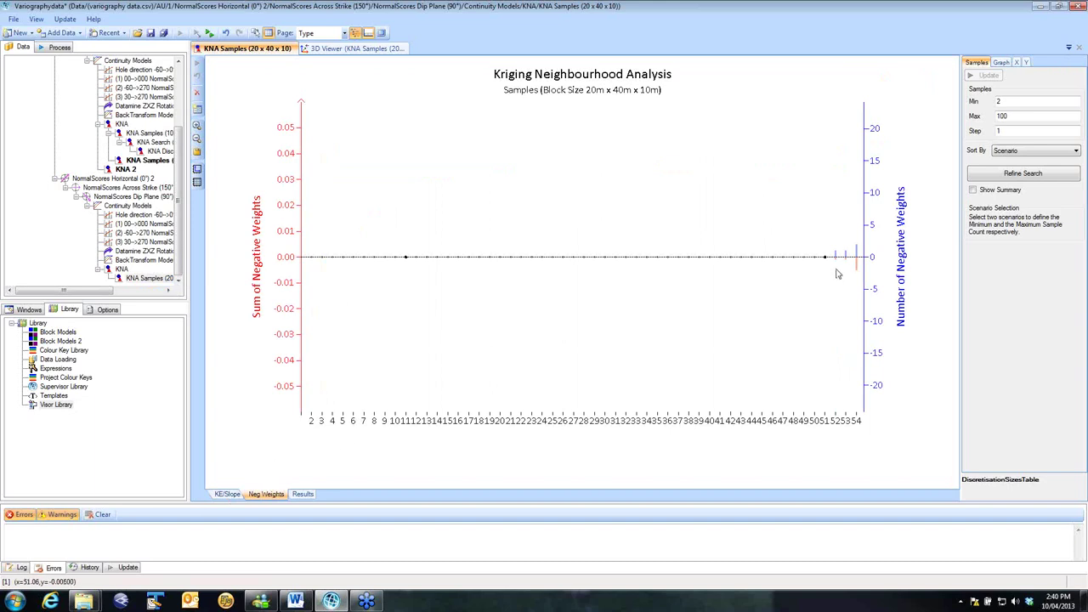
pyautogui.moveTo(837, 262)
# Step: Return to the second model's block size KNA plot and widen the data tree to show the full item names of both models
pyautogui.click(122, 271)
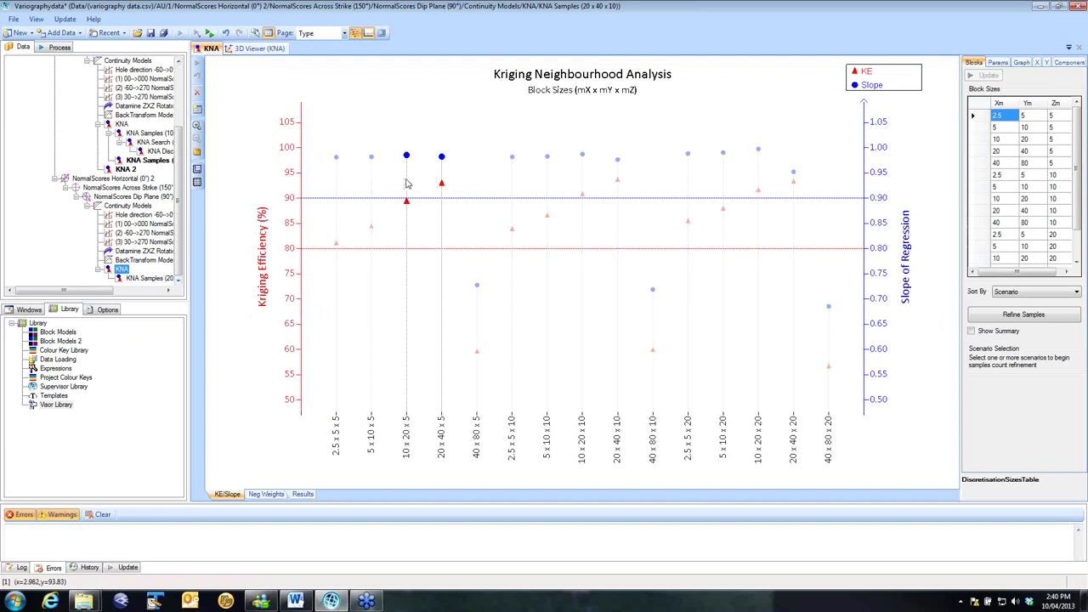
pyautogui.click(418, 179)
pyautogui.click(161, 279)
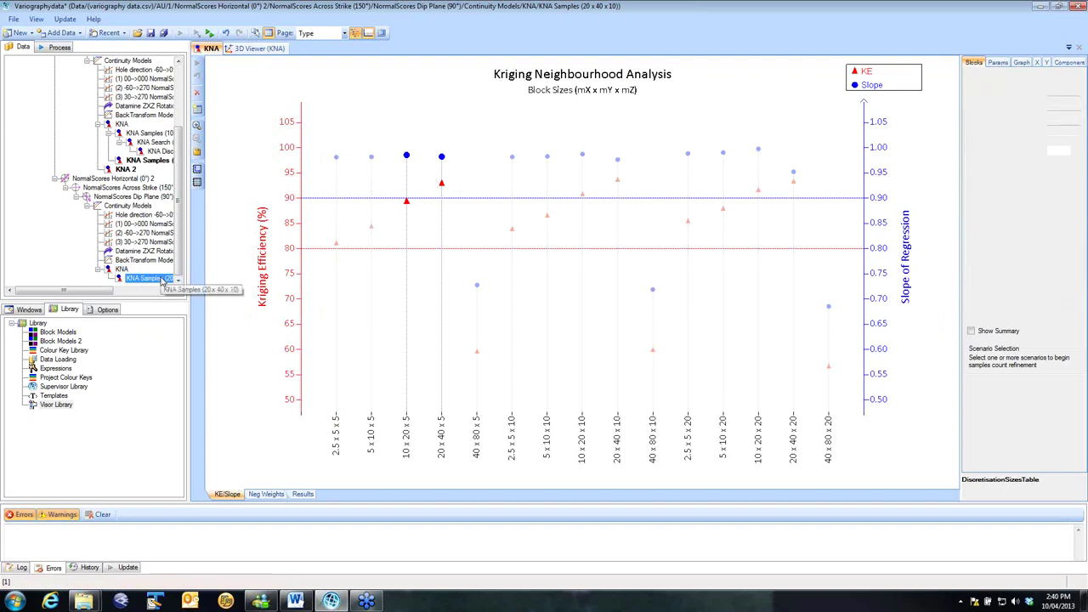
pyautogui.click(122, 268)
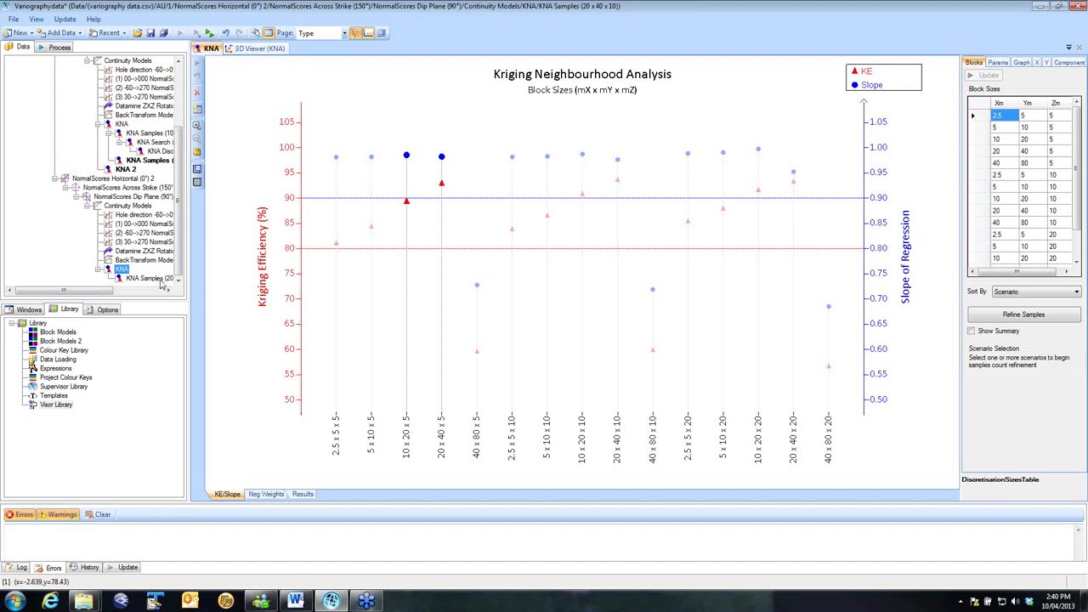
pyautogui.moveTo(191, 279); pyautogui.dragTo(311, 285)
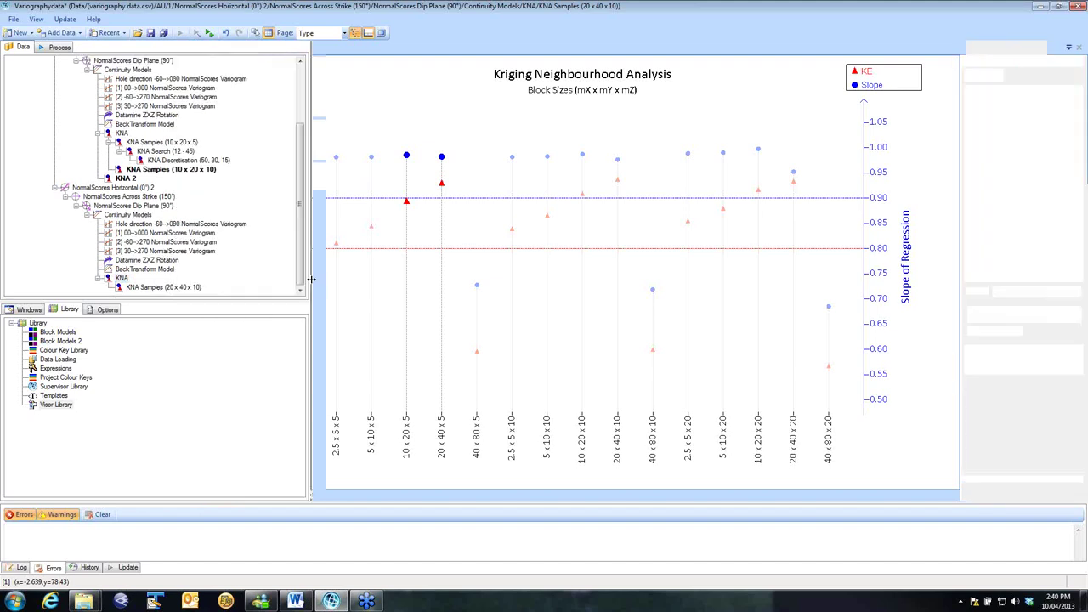
pyautogui.scroll(5, 303, 255)
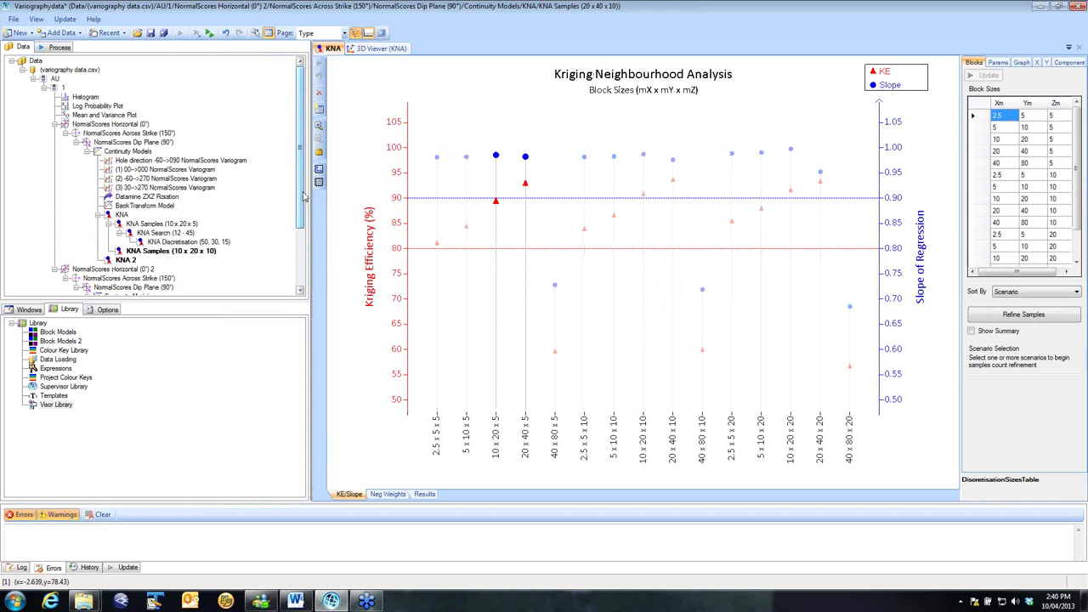